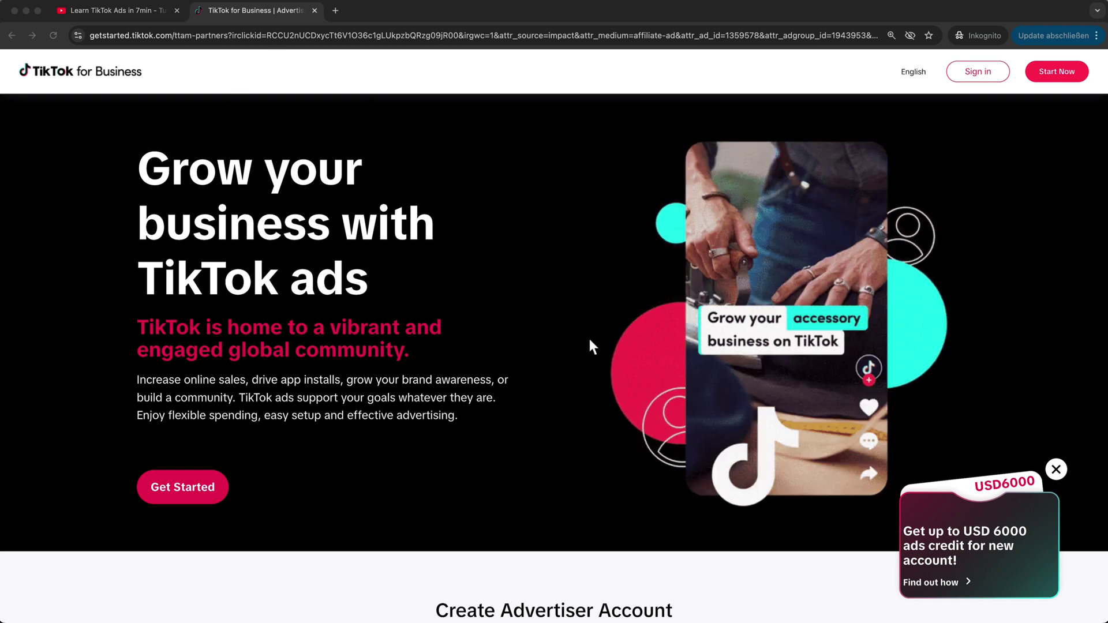
Step: Return to the TikTok for Business page and open the USD 6000 credit offer terms
left_click(133, 11)
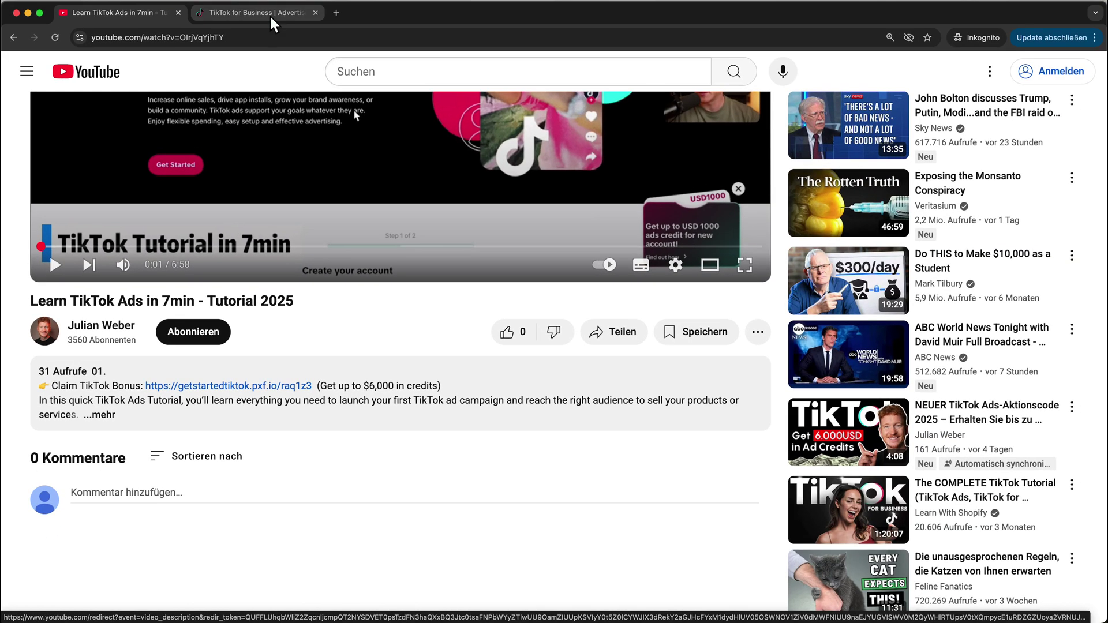
left_click(272, 16)
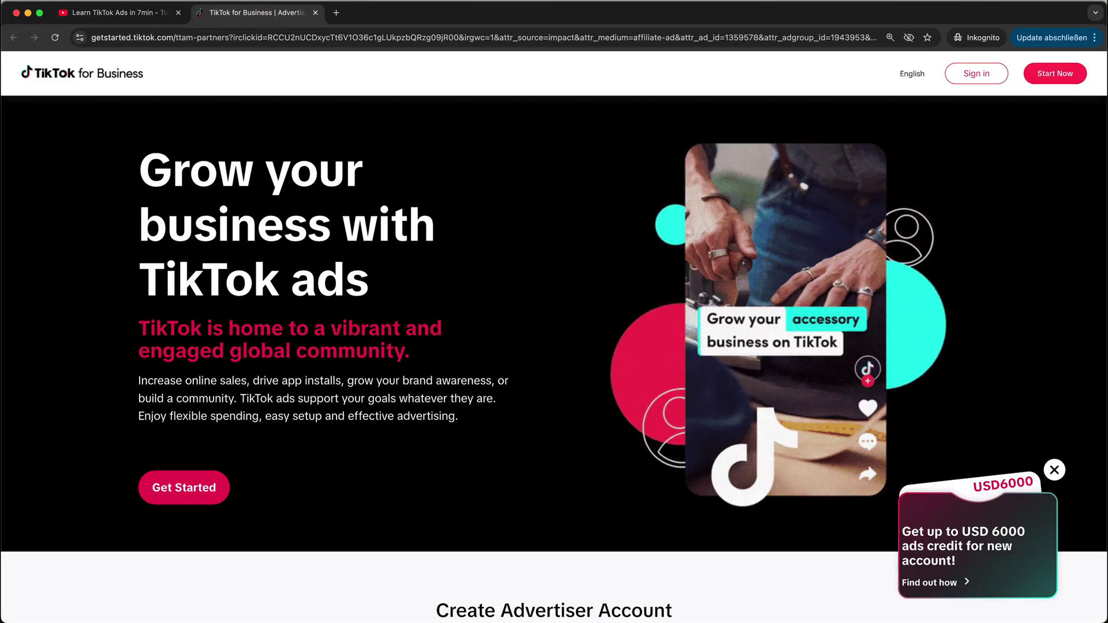
left_click(973, 563)
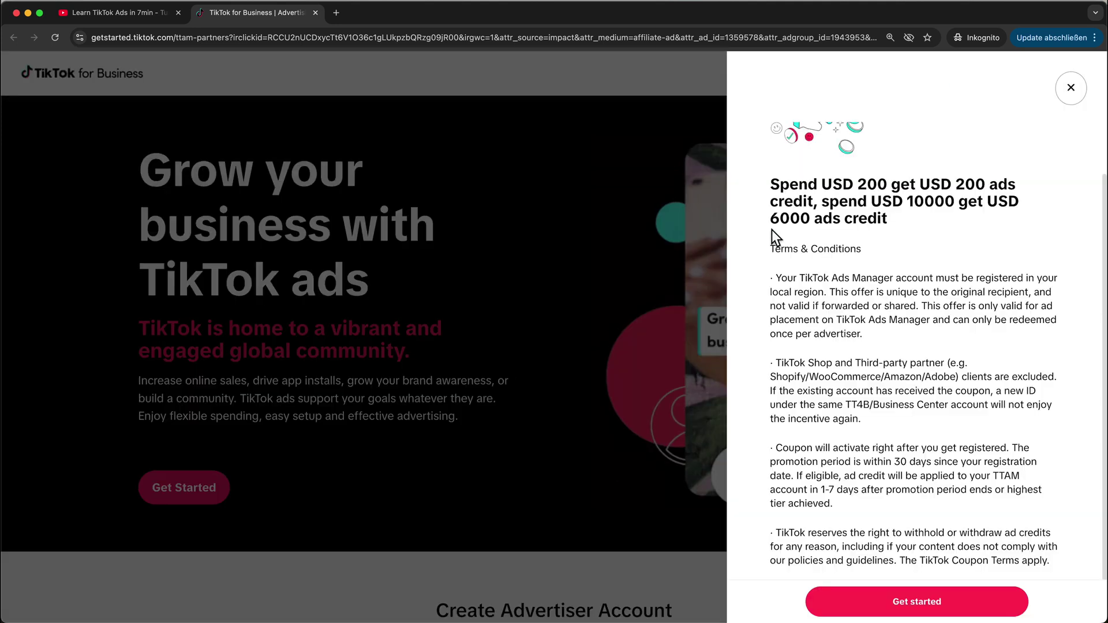
Step: Highlight the 6000 credit, both 200 amounts, the 30-day period and the excluded Shopify partner
left_click_drag(771, 245, 784, 245)
left_click_drag(753, 194, 782, 196)
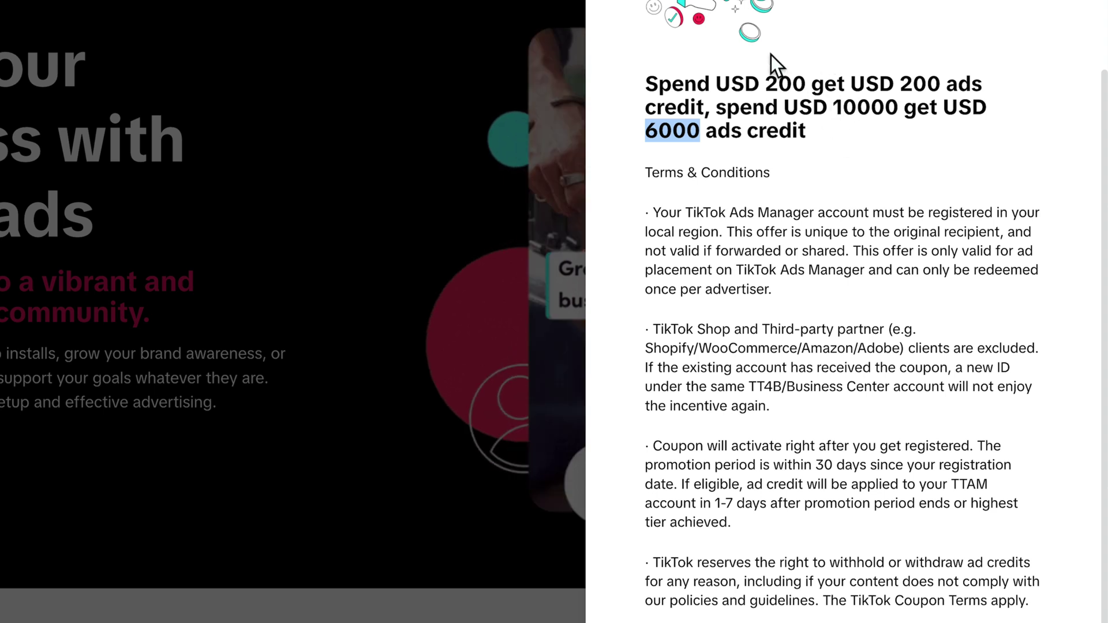
left_click_drag(765, 85, 810, 83)
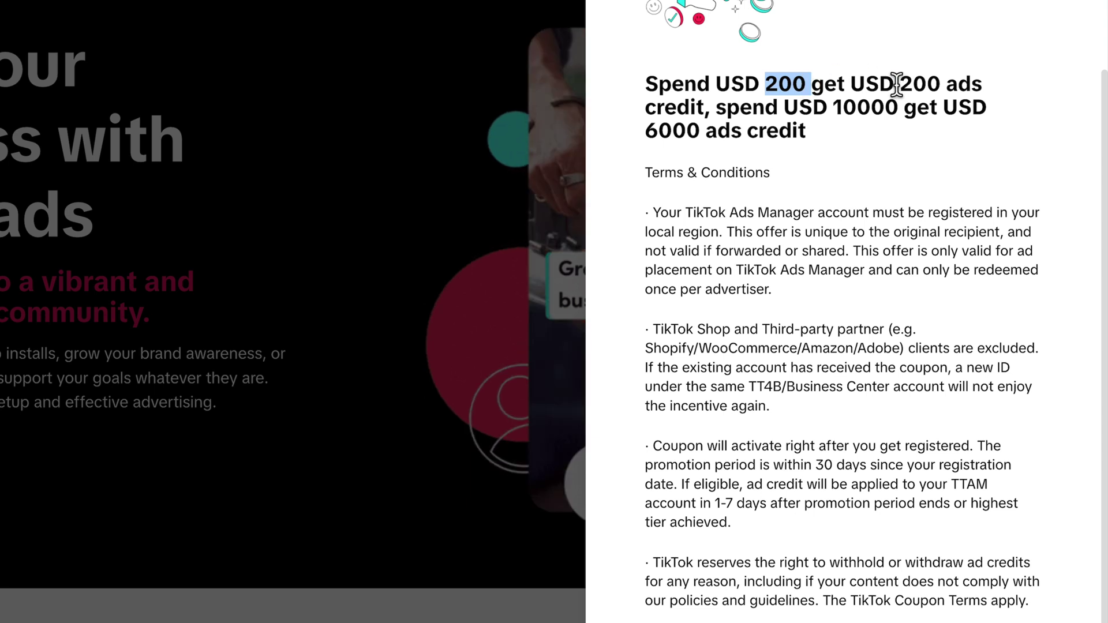
left_click_drag(898, 85, 946, 85)
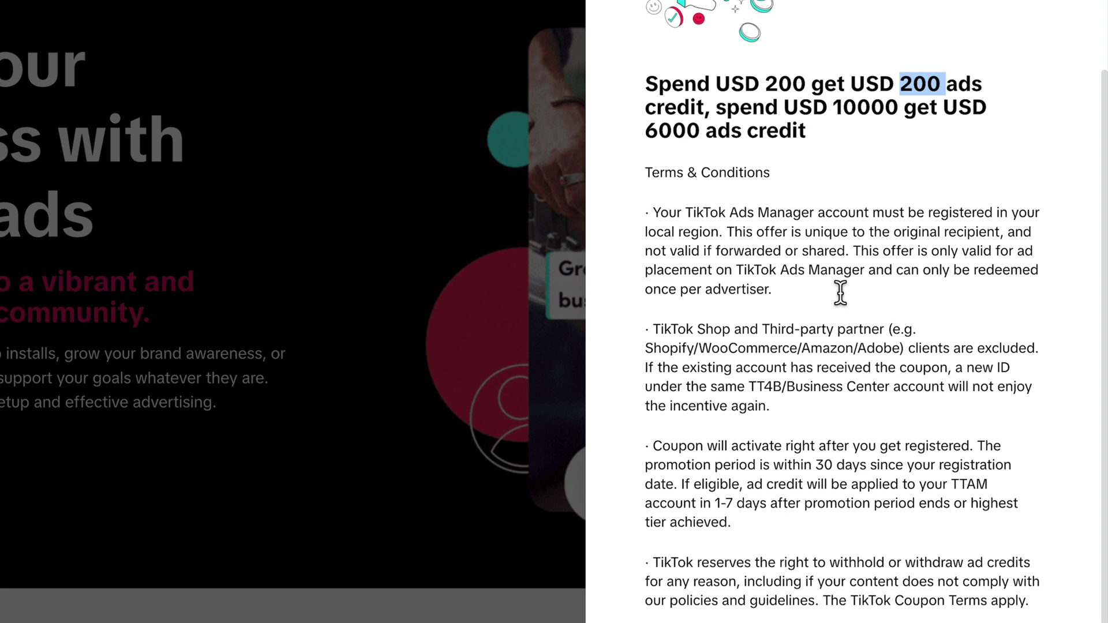
left_click_drag(770, 465, 906, 465)
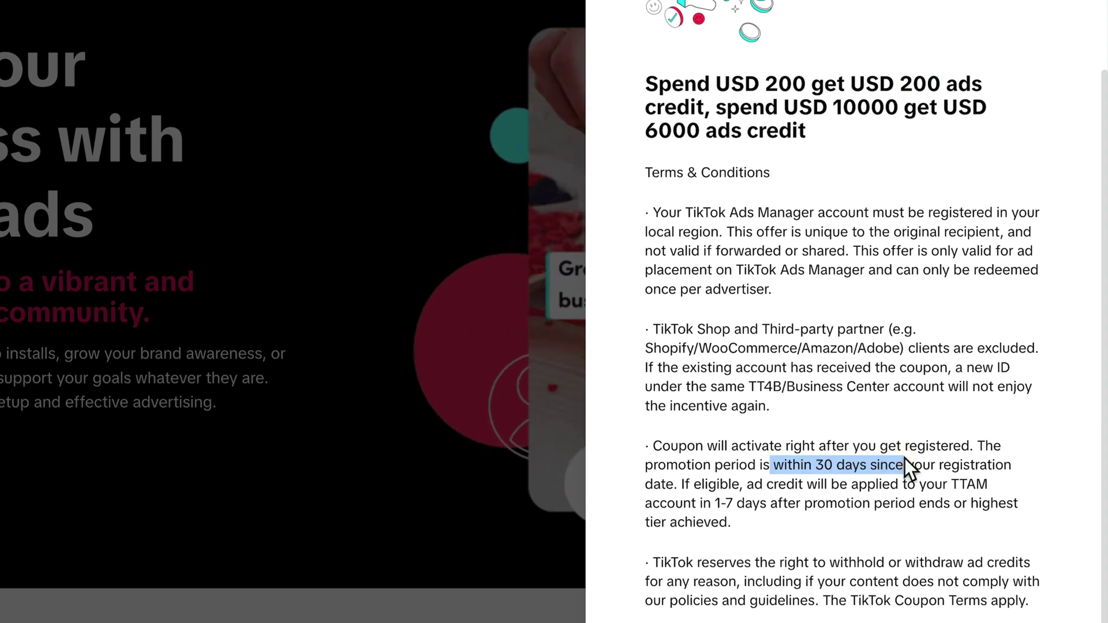
double_click(667, 349)
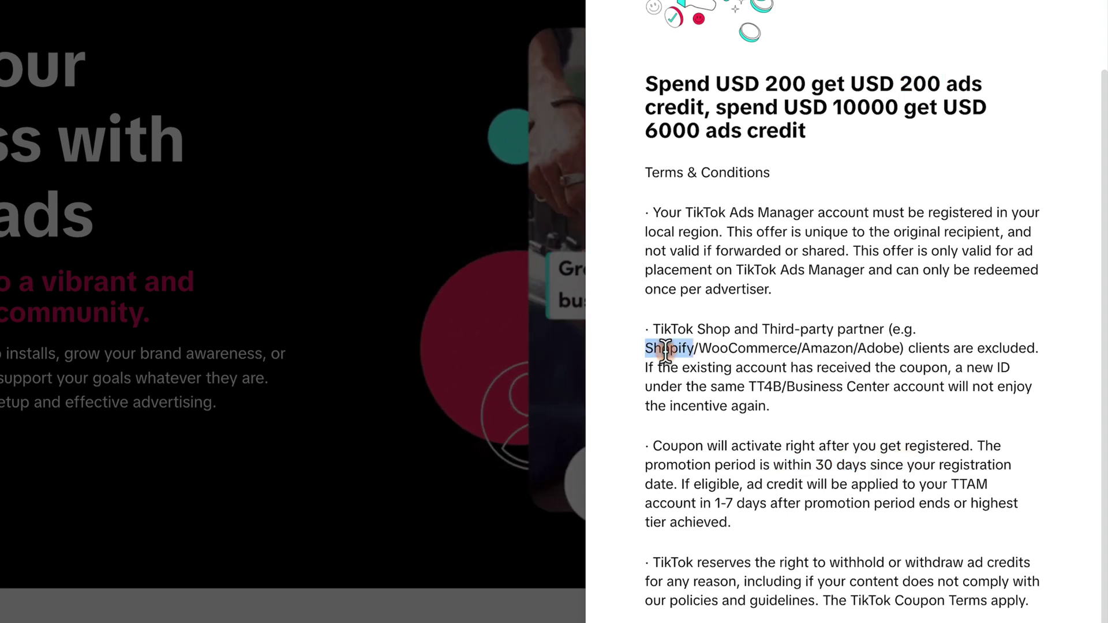
double_click(1007, 349)
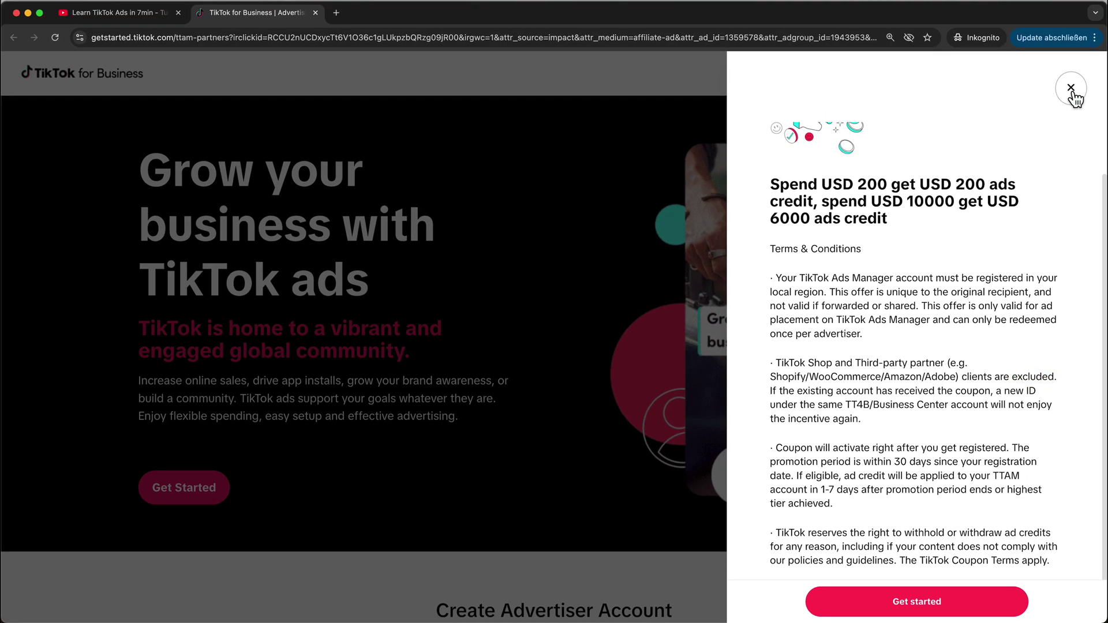
Step: Close the offer terms, check the YouTube tutorial, then scroll down to the advertiser signup form
left_click(1069, 34)
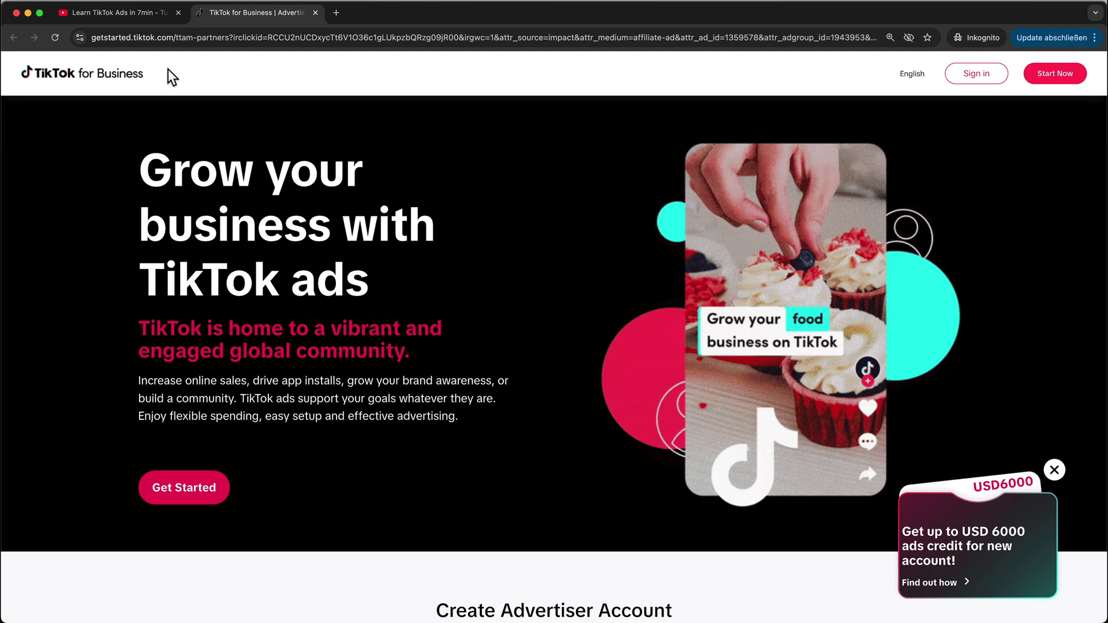
left_click(111, 13)
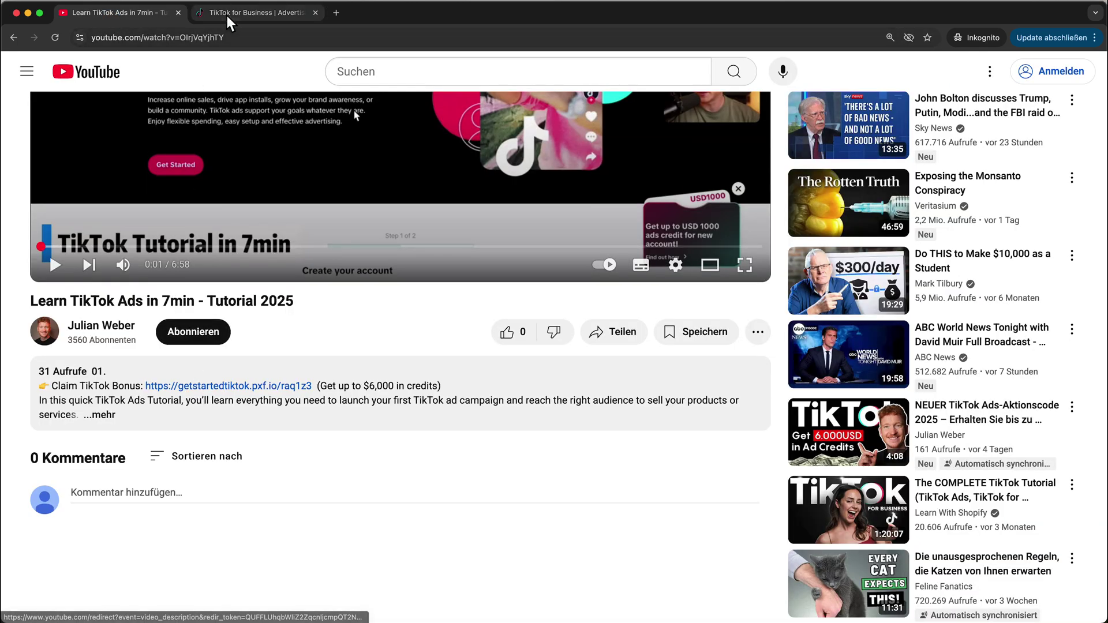
left_click(213, 14)
scroll(361, 360, "down", 7)
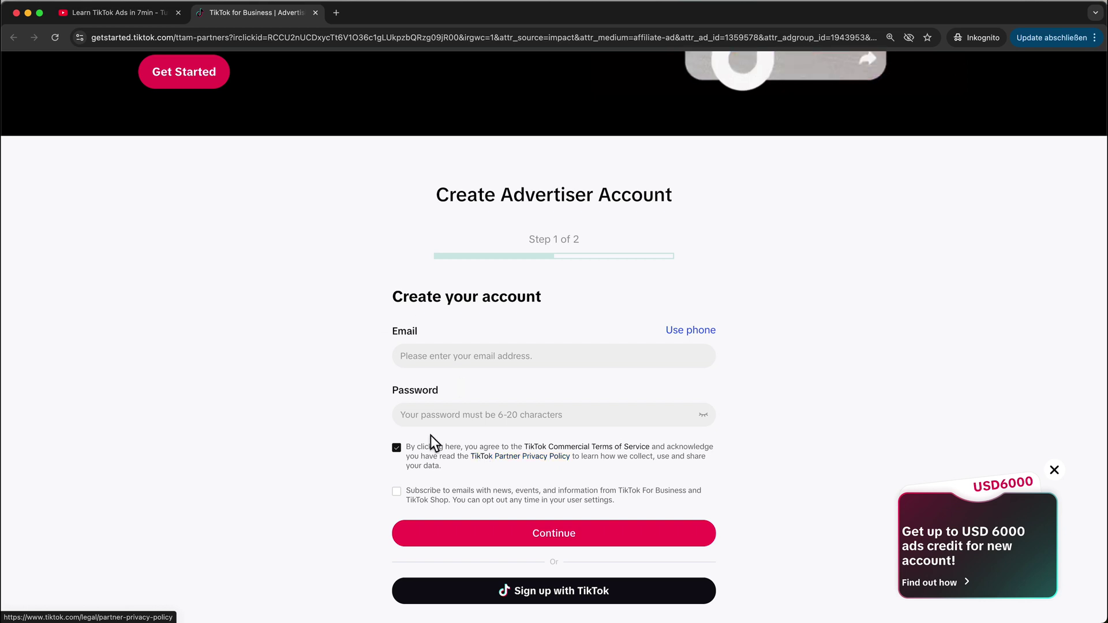
Step: In the Ads Manager window, pick the Sales objective and the Manual campaign type
left_click(27, 14)
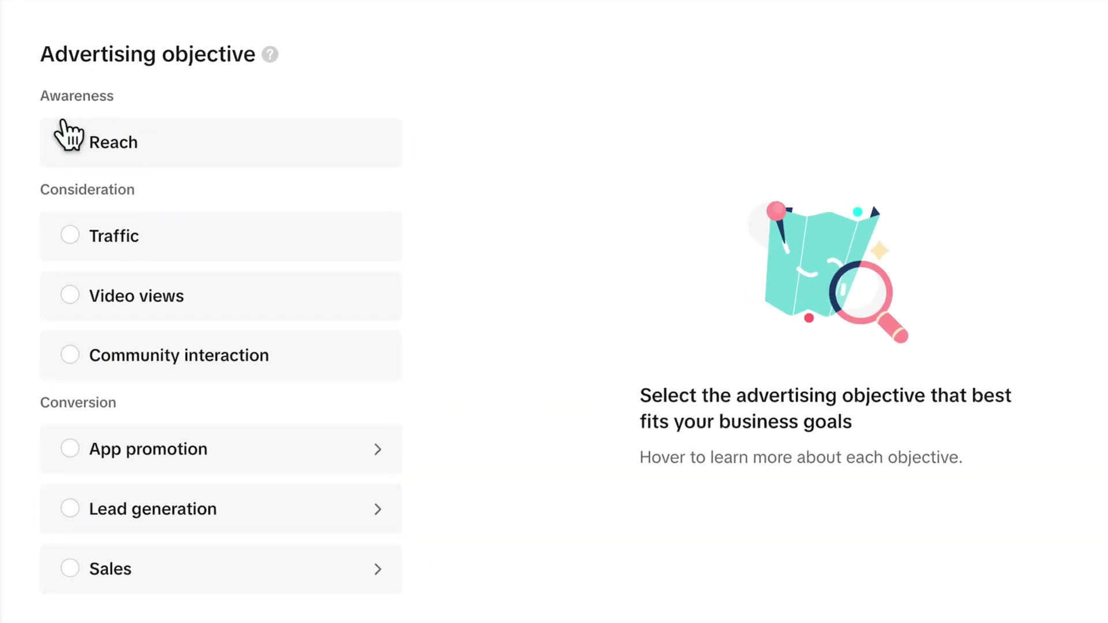
mouse_move(64, 245)
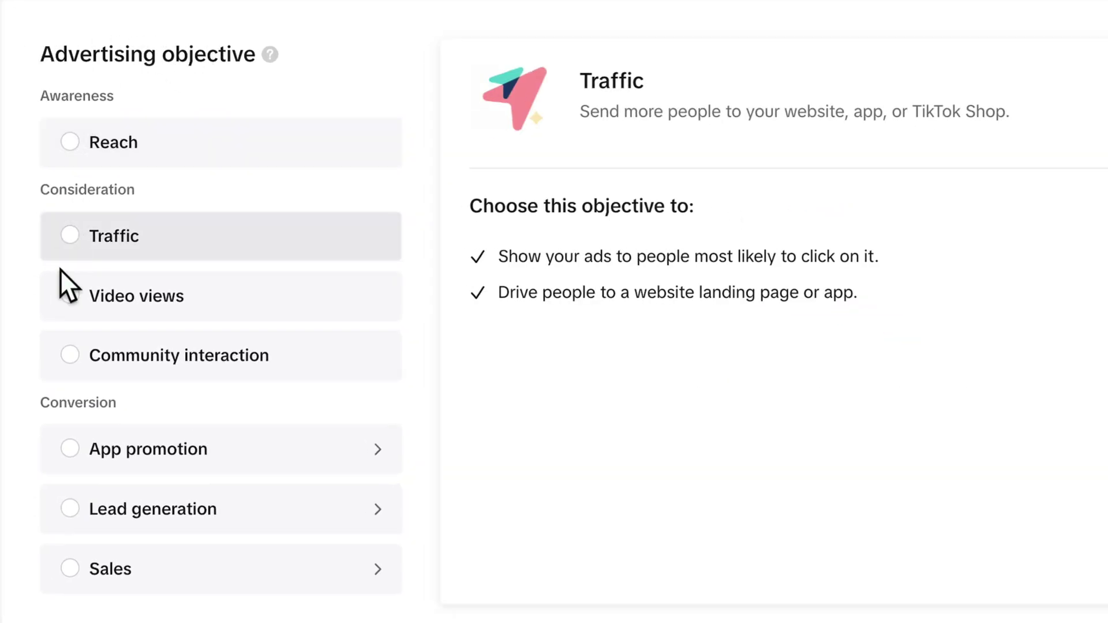
left_click(72, 580)
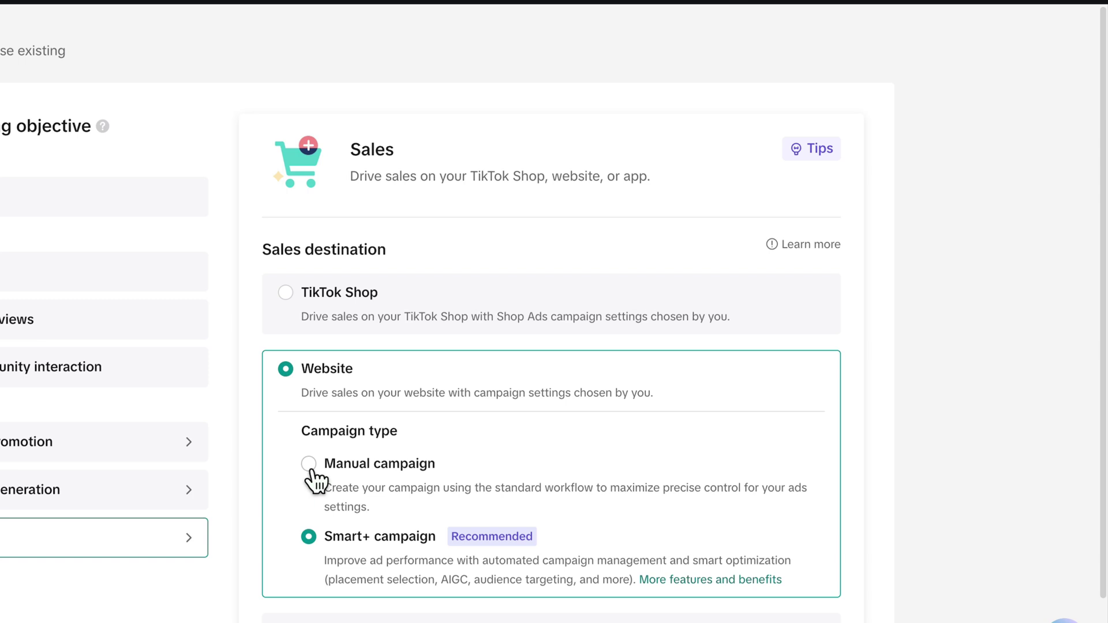
left_click(308, 465)
scroll(411, 297, "down", 6)
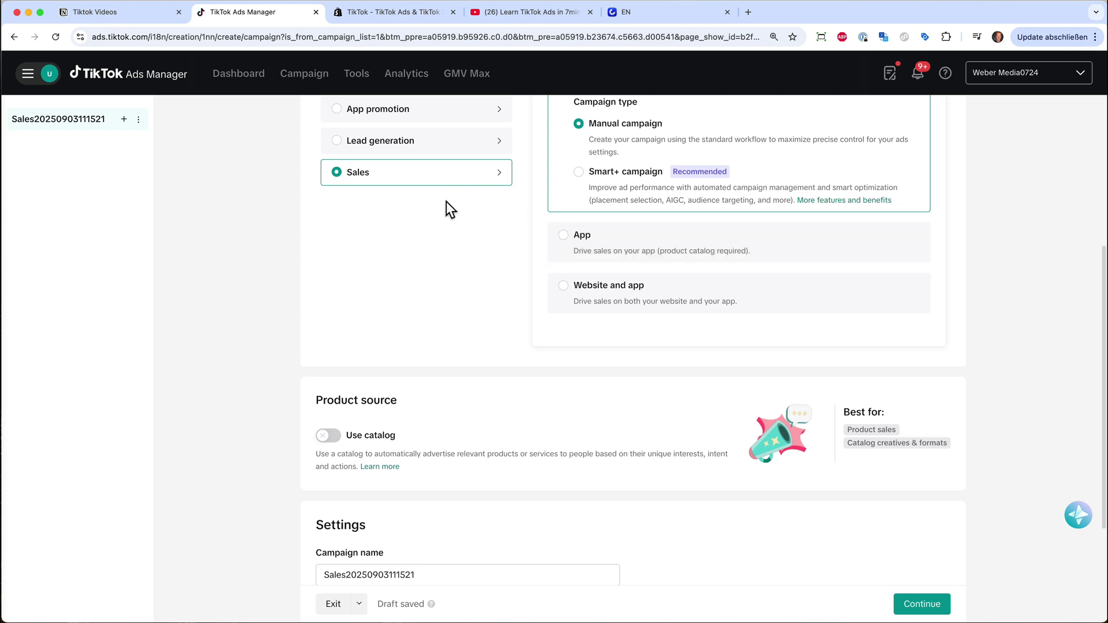
Step: Leave the campaign draft and open Events Manager from Tools
mouse_move(358, 77)
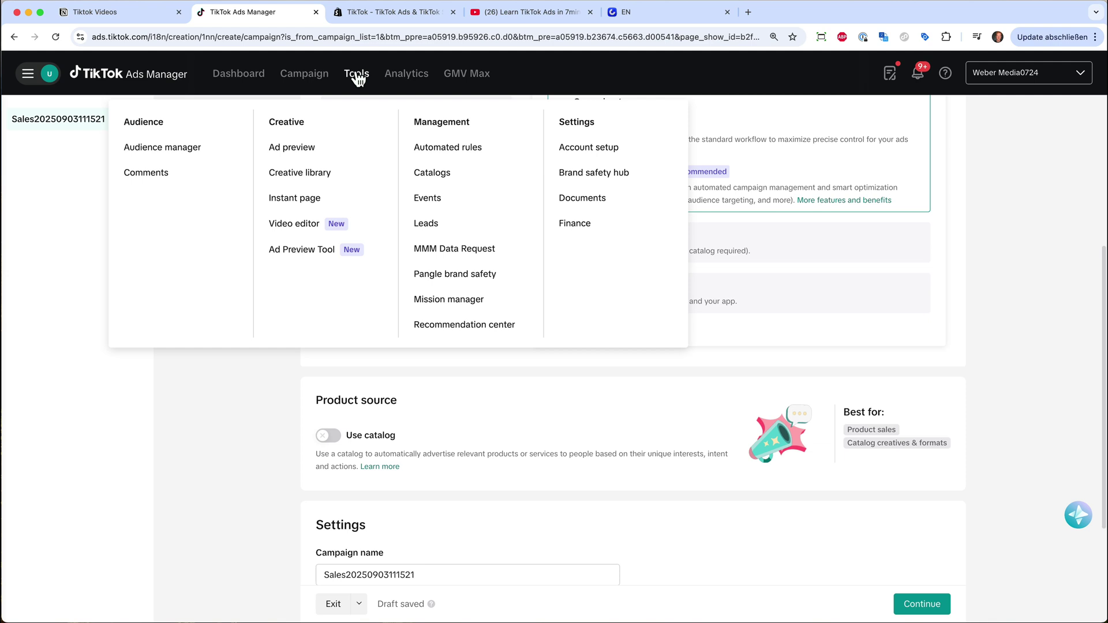
left_click(430, 207)
left_click(626, 389)
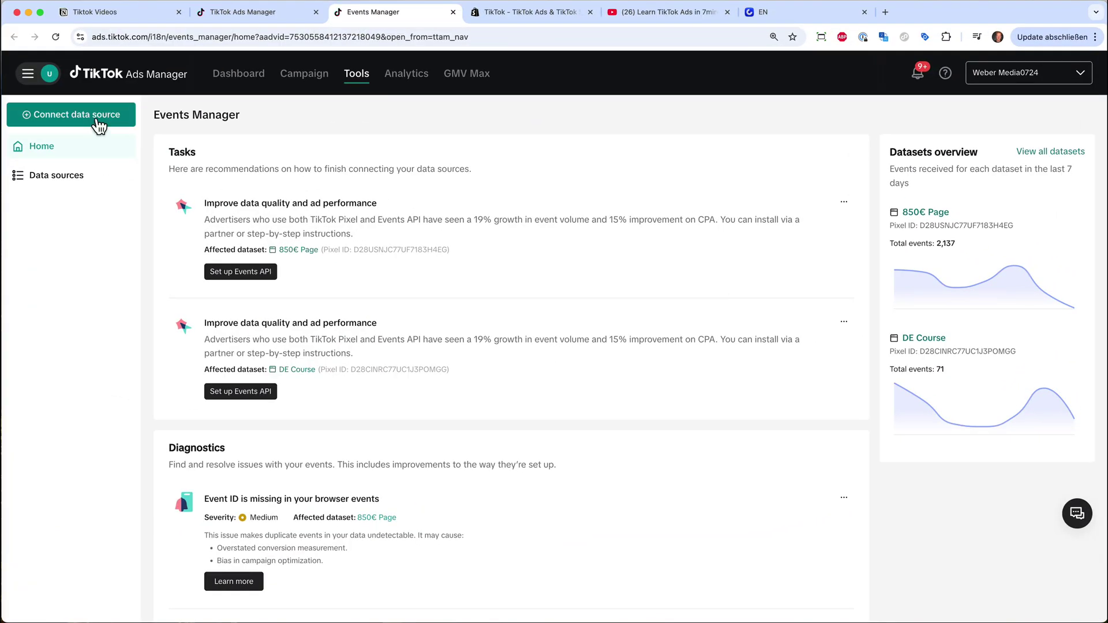
Step: Add a Web data source with the store URL, using partner integrations with Shopify
left_click(100, 124)
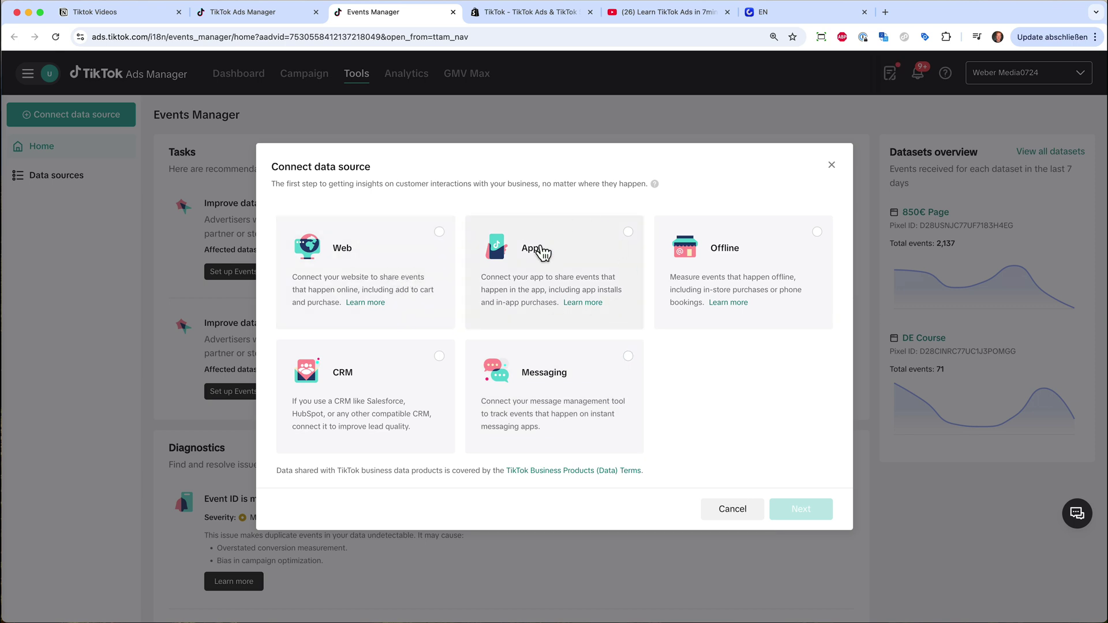
left_click(438, 233)
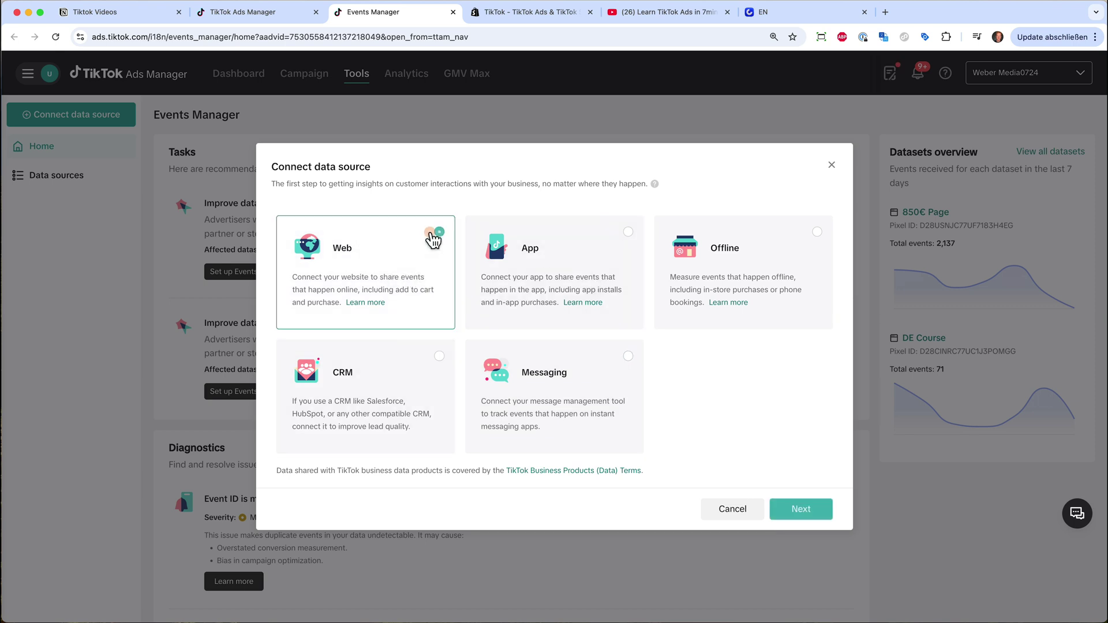
left_click(801, 509)
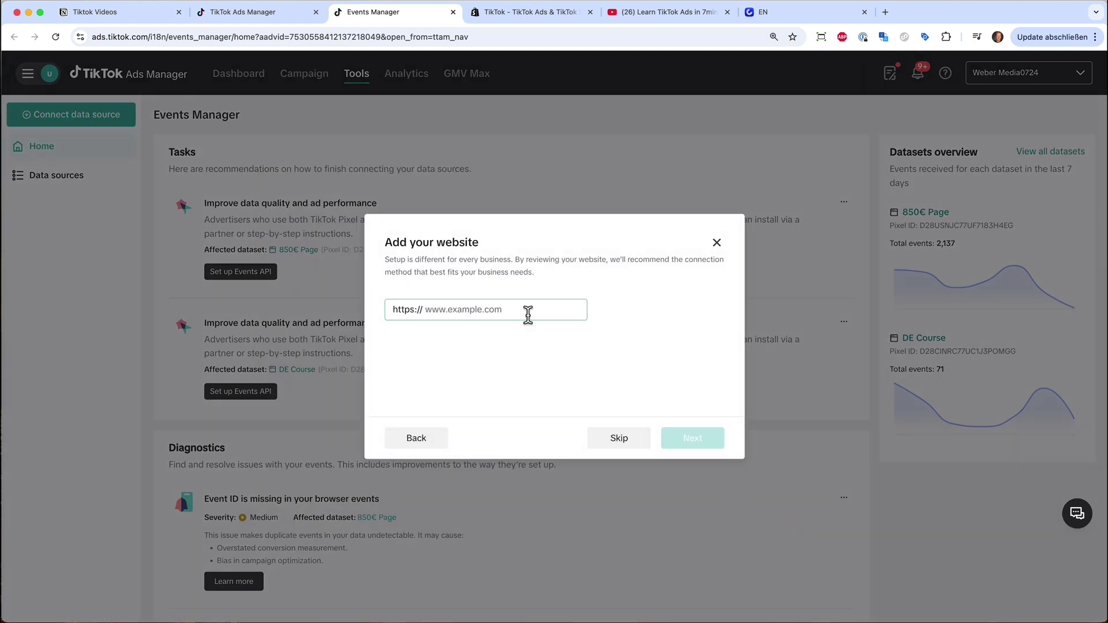
left_click(527, 311)
type("julianweber.com")
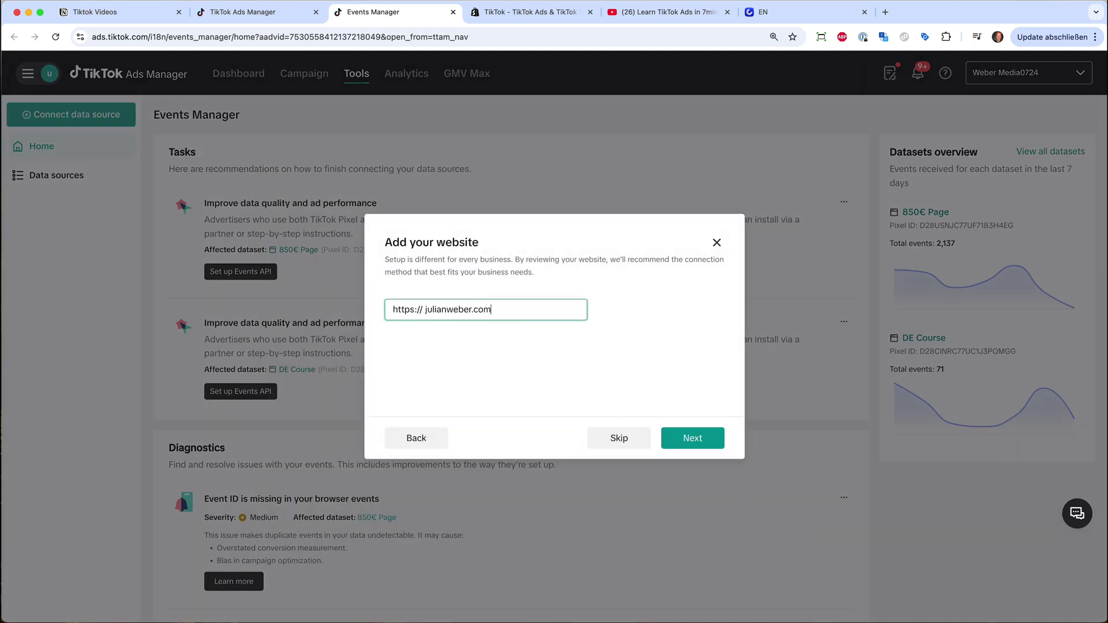
left_click(679, 439)
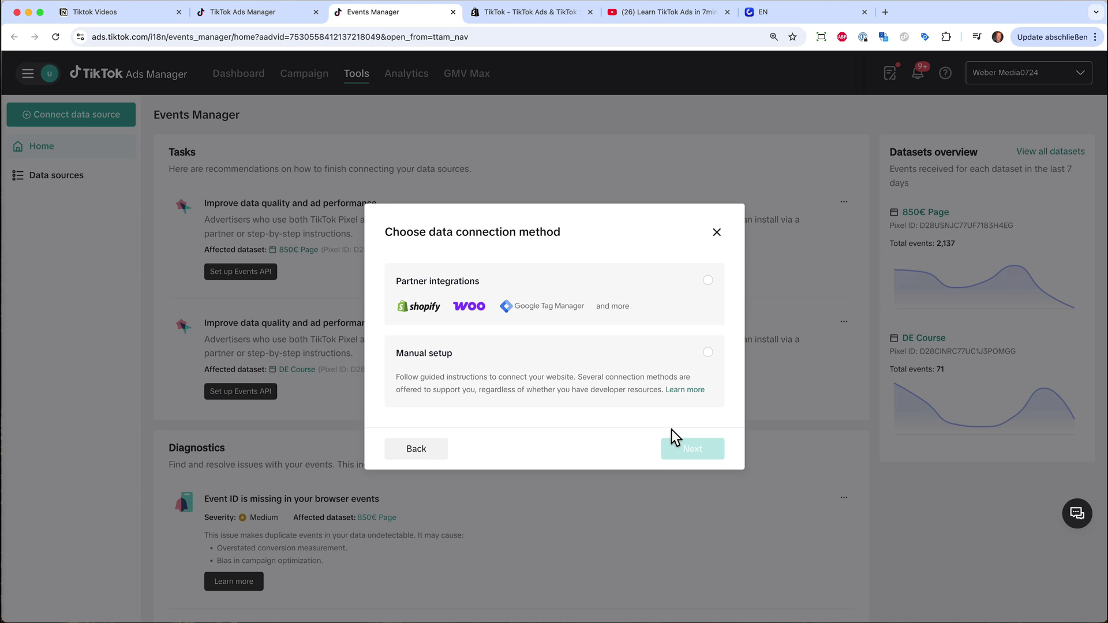
left_click(704, 286)
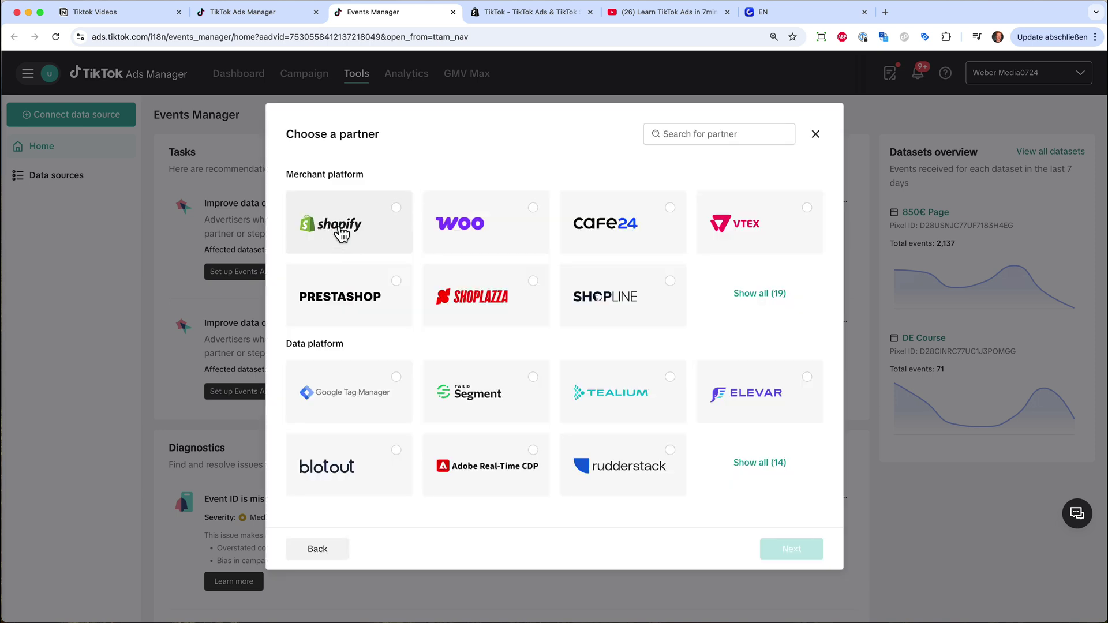
left_click(399, 209)
Step: Read through the Shopify setup guide, then view the TikTok app in the Shopify App Store
left_click(791, 549)
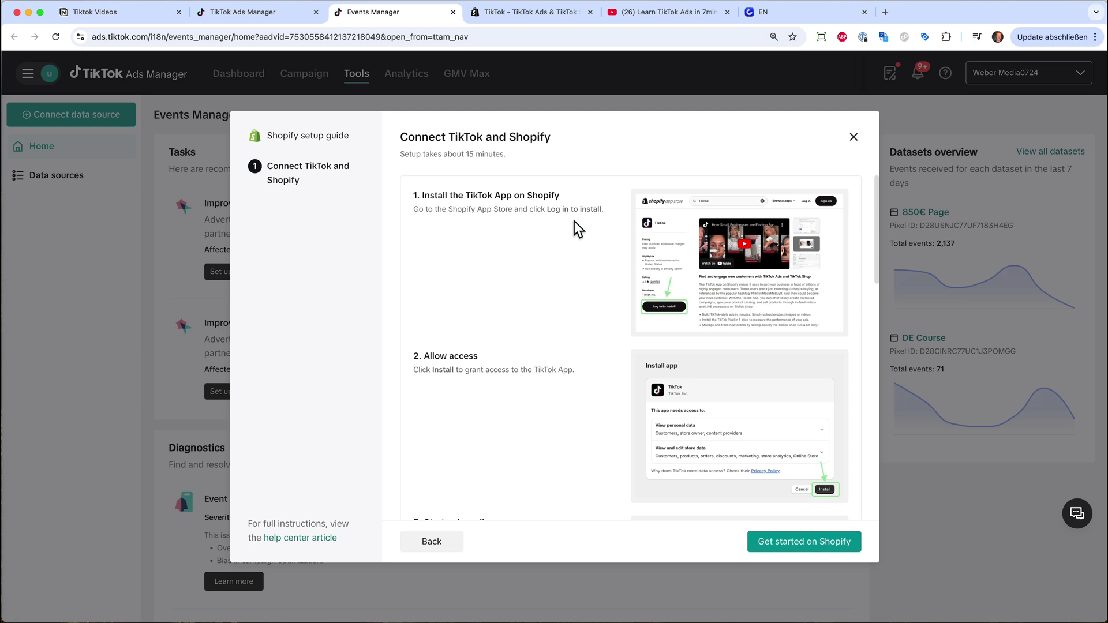
scroll(604, 317, "down", 7)
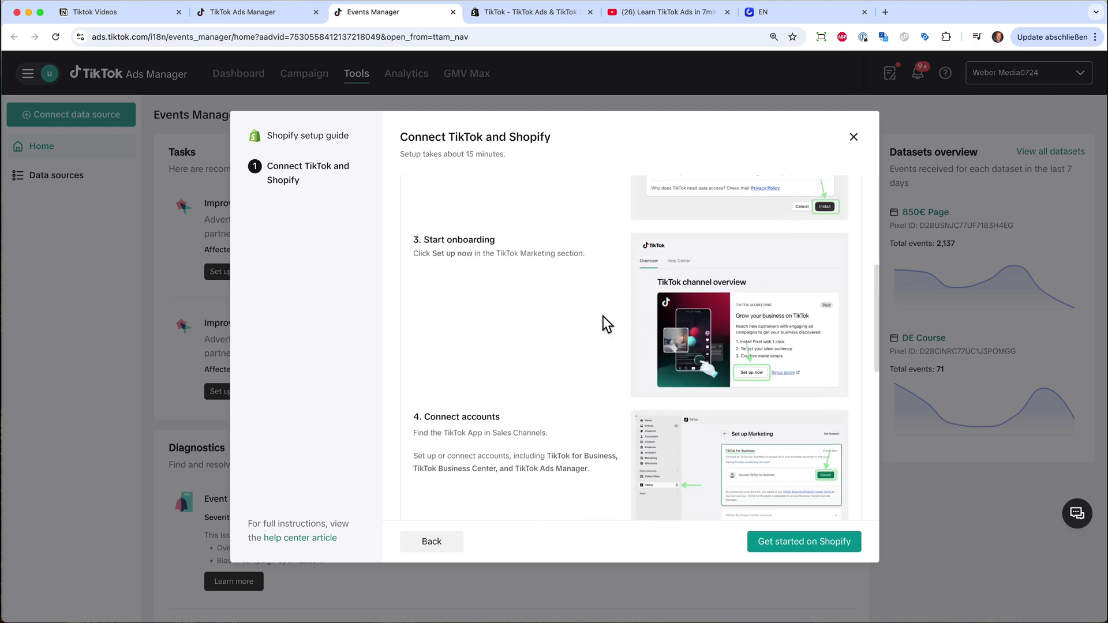
scroll(604, 316, "down", 4)
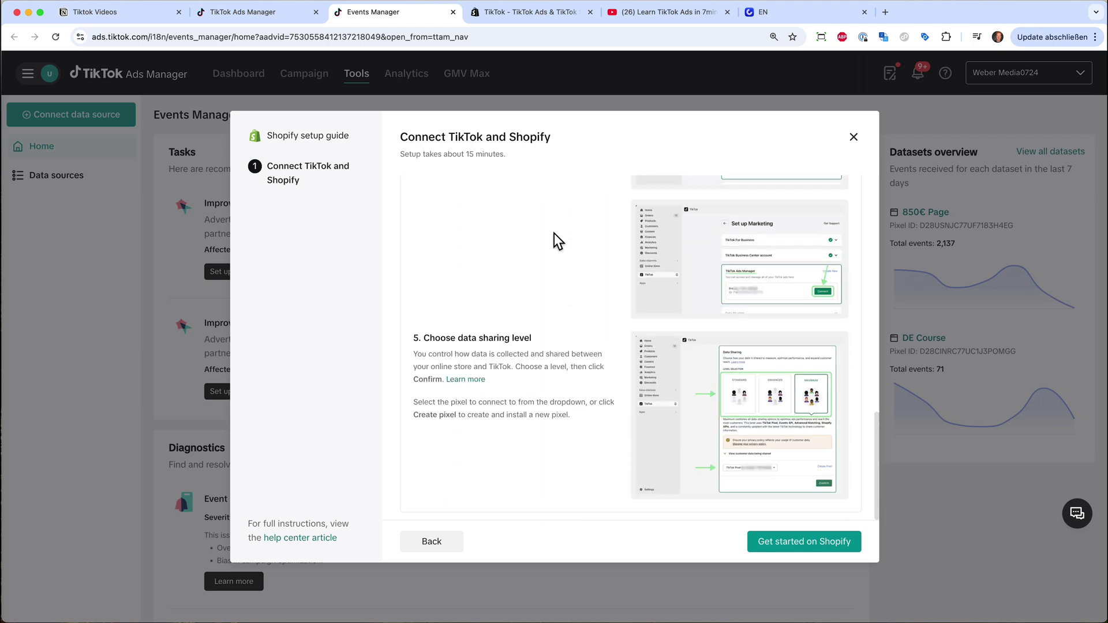
left_click(536, 13)
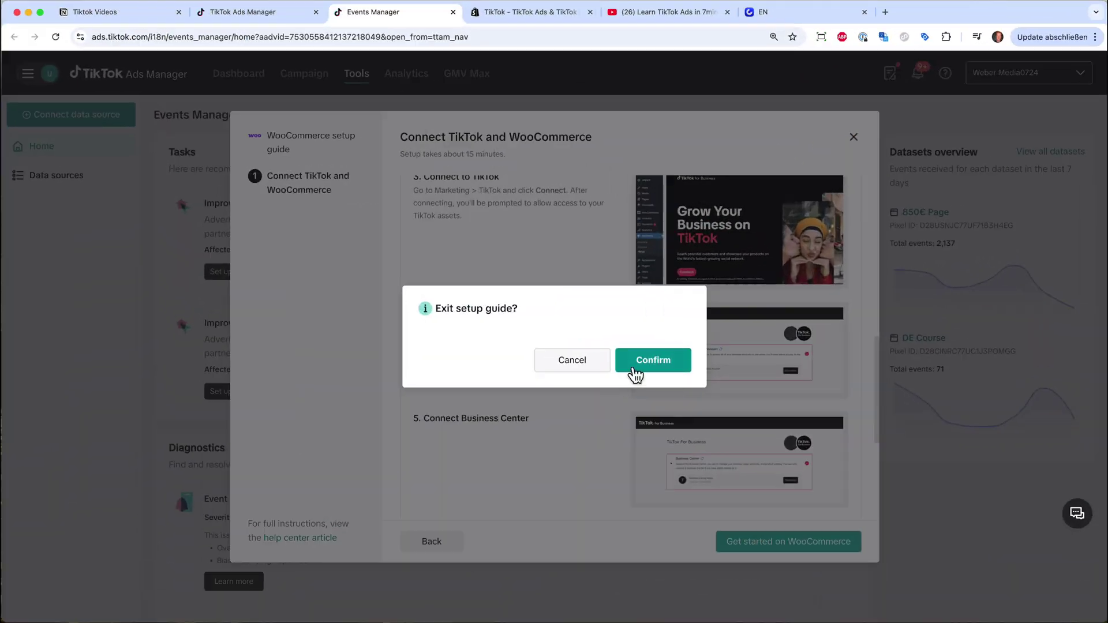
Step: Finish the Shopify connection setup back in Events Manager
left_click(635, 368)
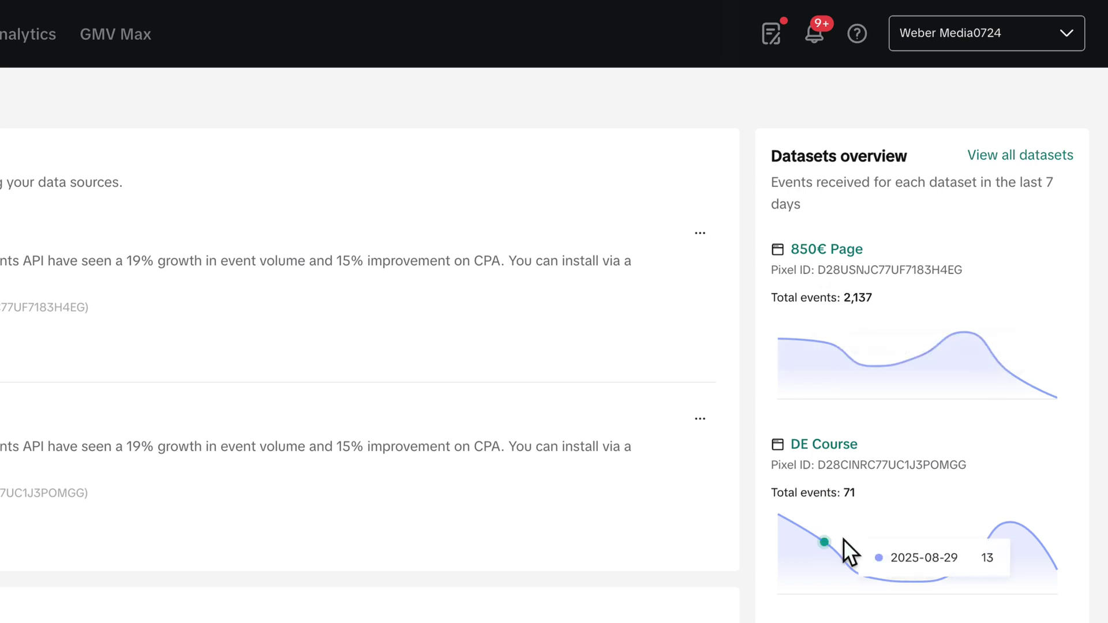
mouse_move(884, 382)
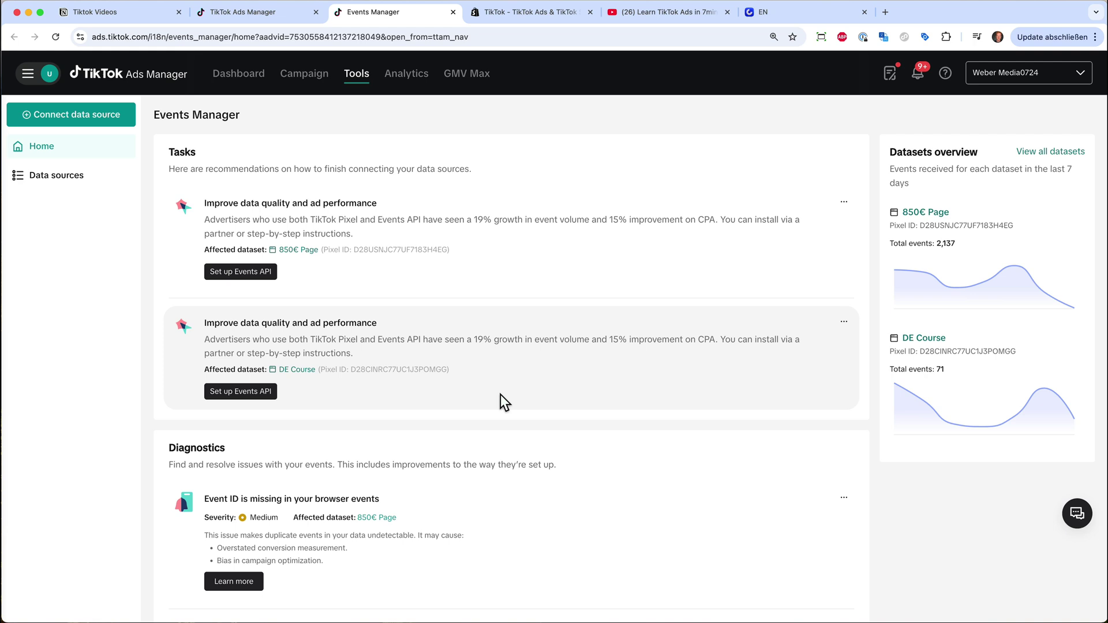
mouse_move(801, 404)
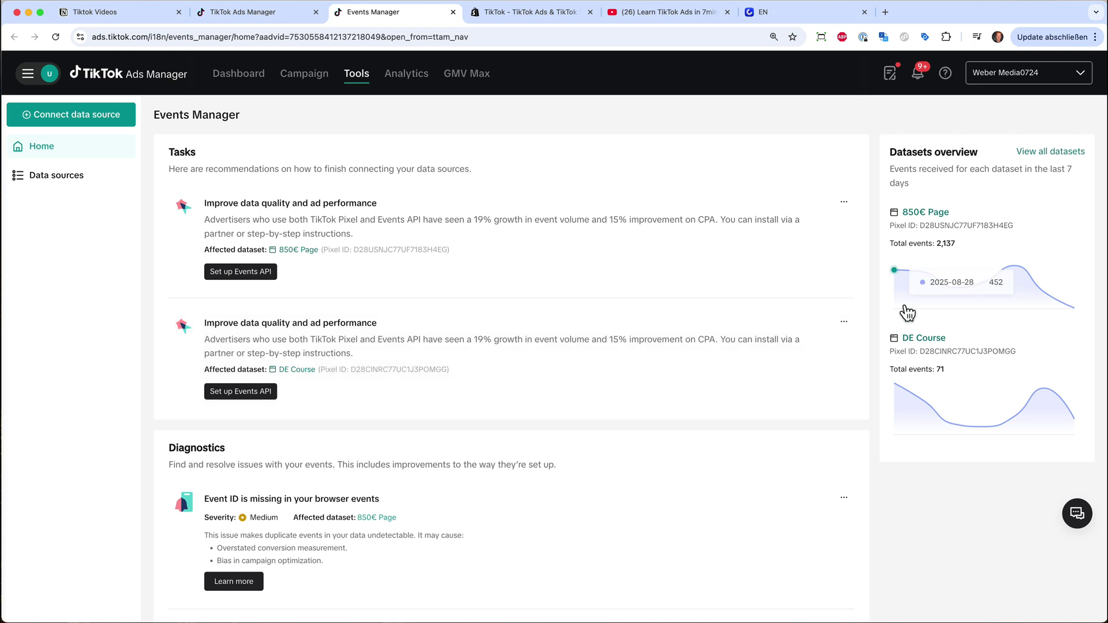
Step: Create a manual Sales > Website campaign, trim its name to 'Sales Watches', and continue
left_click(309, 76)
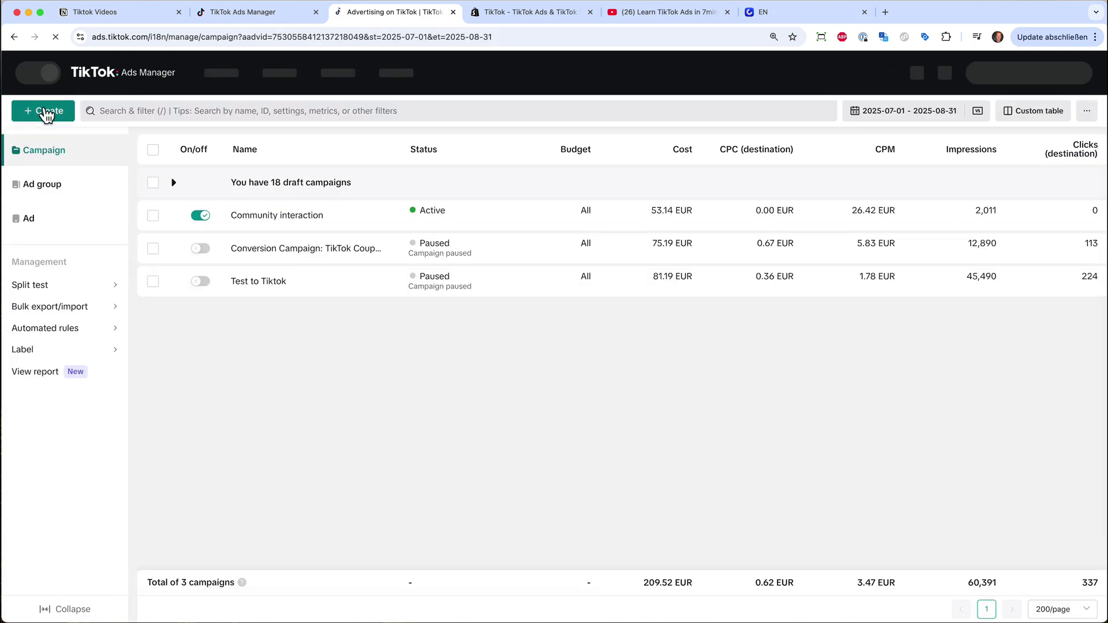
left_click(44, 108)
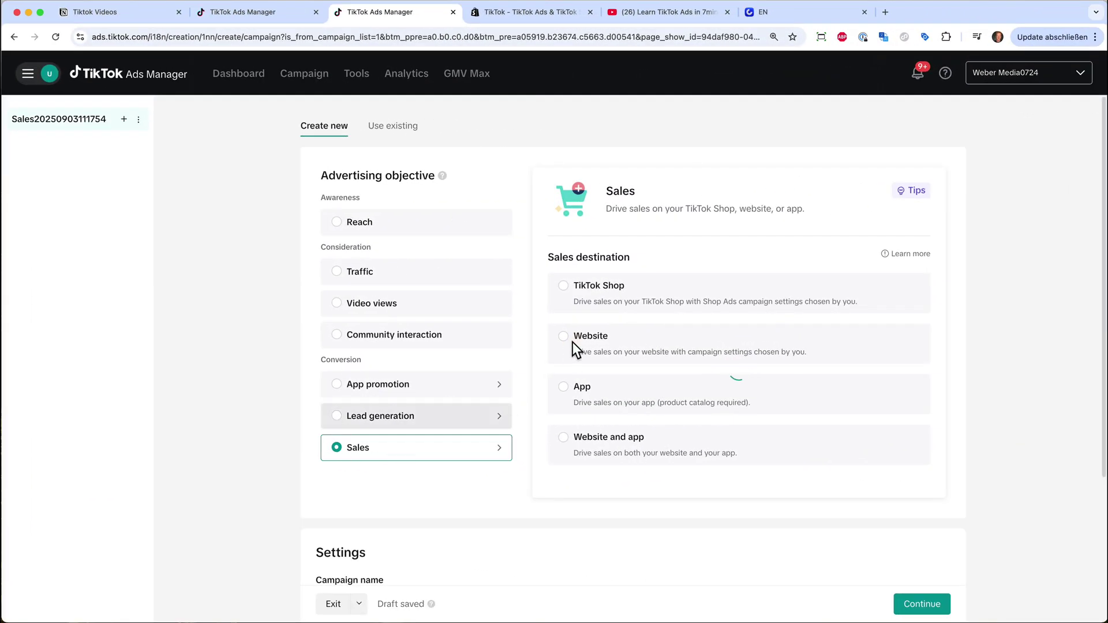
left_click(572, 342)
left_click(579, 400)
scroll(436, 411, "down", 8)
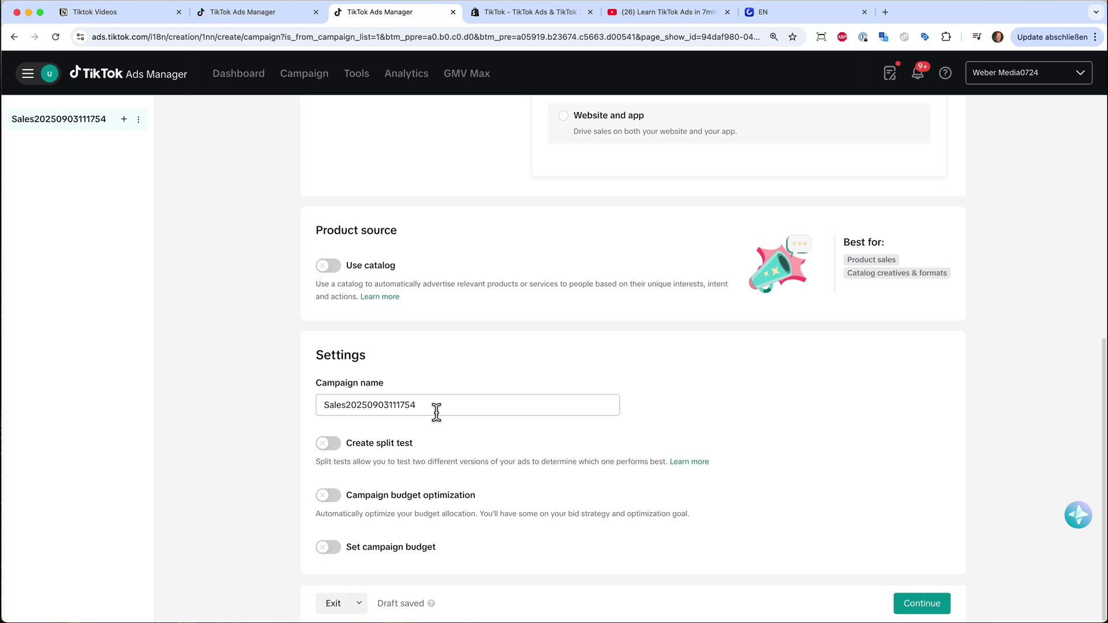
left_click_drag(345, 404, 496, 406)
key("BackSpace")
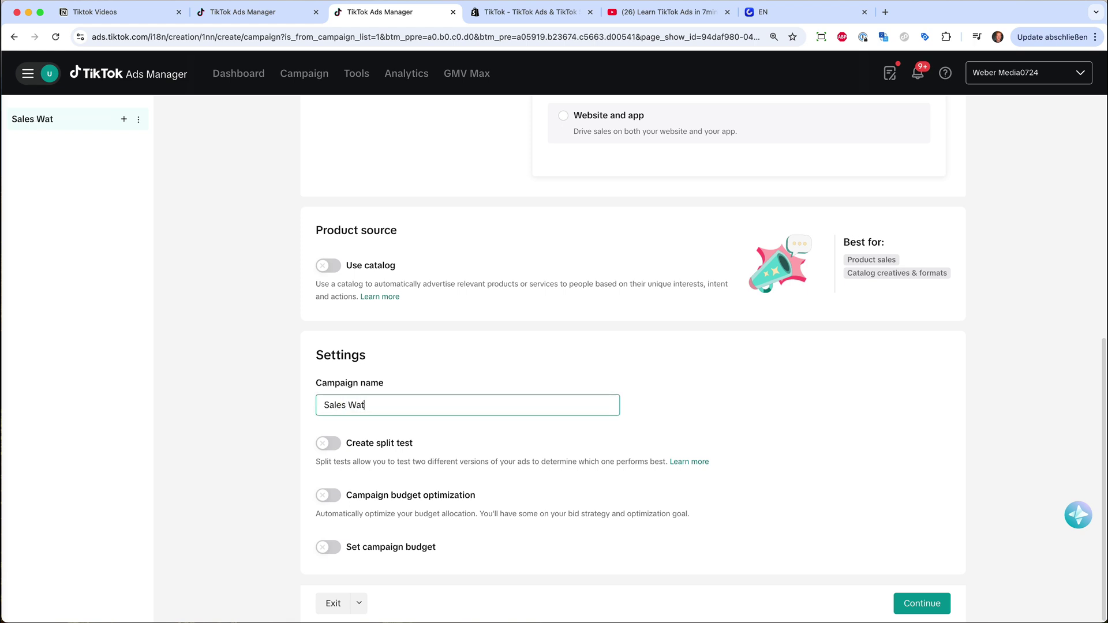
left_click(918, 606)
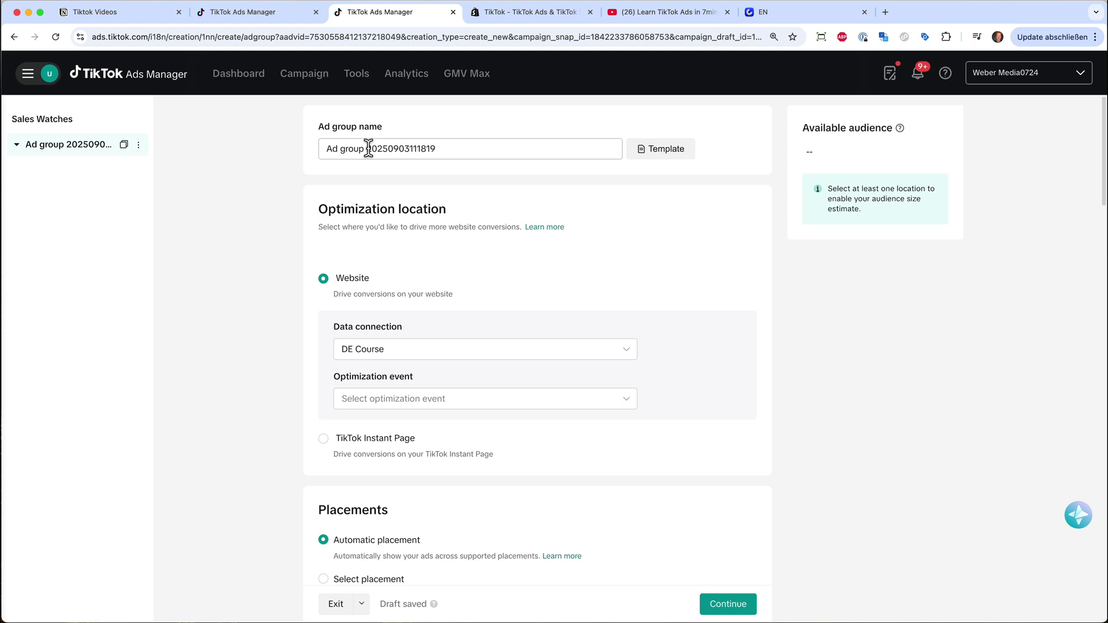
Step: Remove the date digits from the ad group name and optimize for DE Course's Click button event
left_click_drag(362, 148, 507, 148)
key("BackSpace")
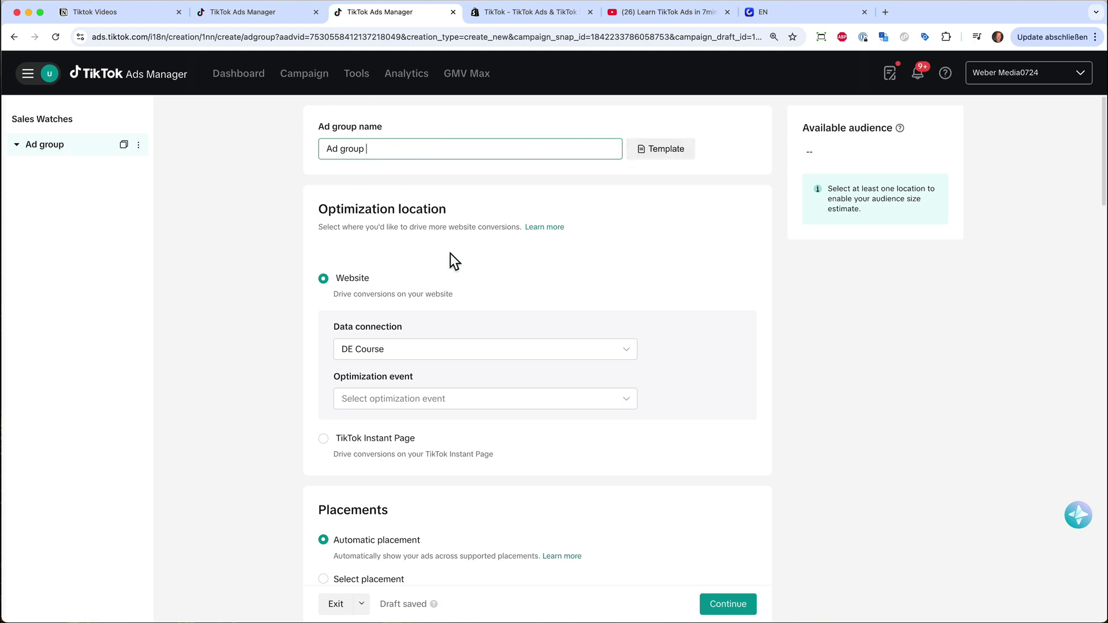
scroll(528, 292, "down", 2)
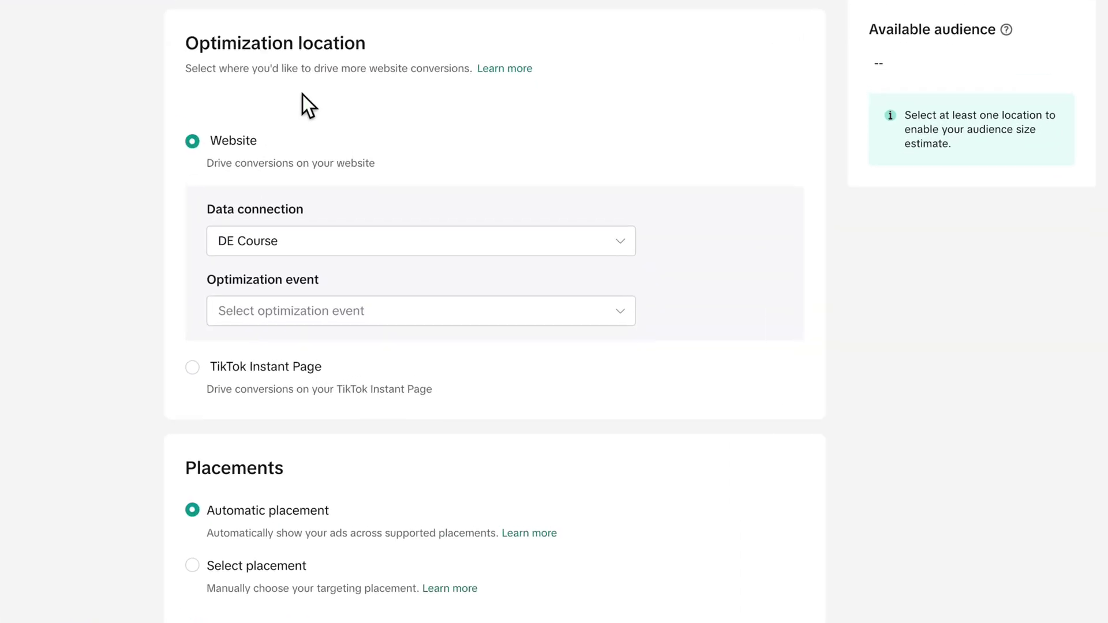
left_click(401, 280)
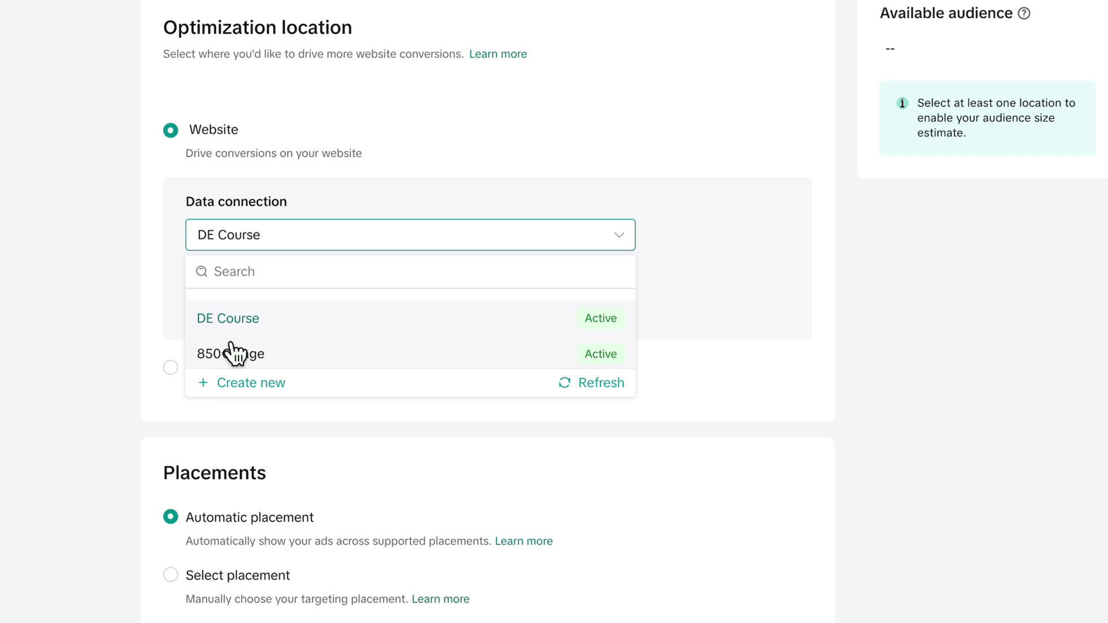
left_click(223, 318)
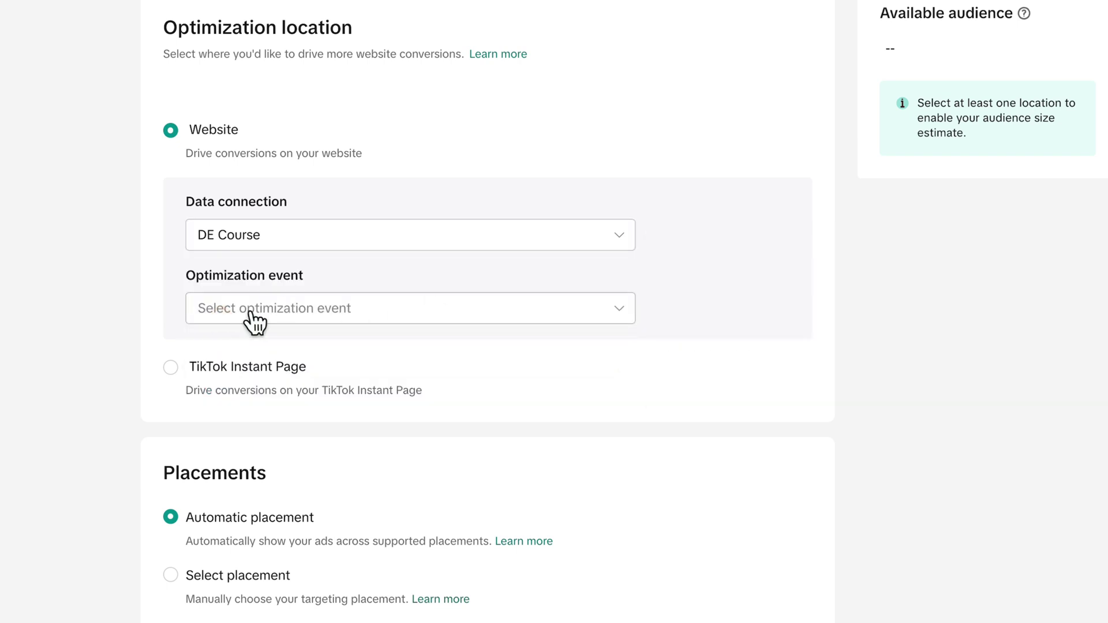
left_click(251, 318)
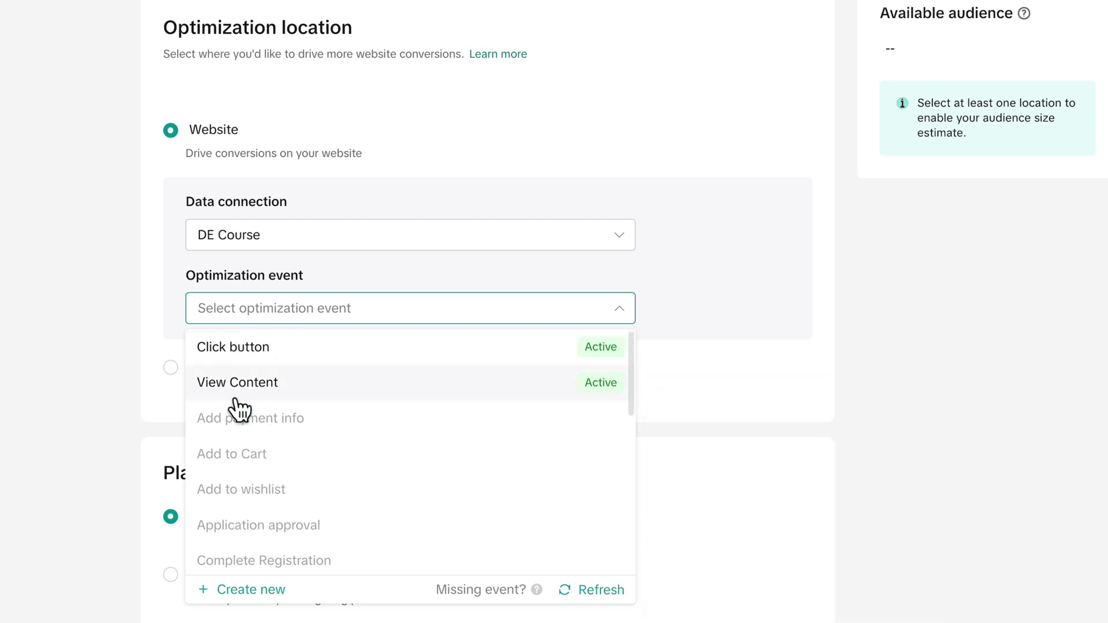
mouse_move(281, 355)
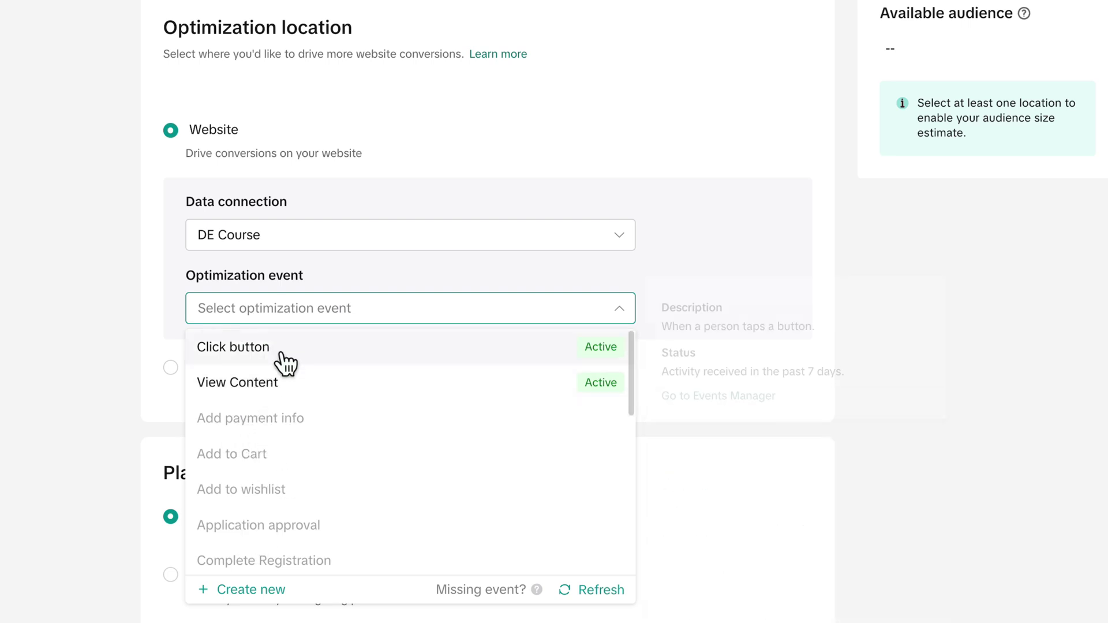
left_click(243, 350)
scroll(498, 293, "down", 4)
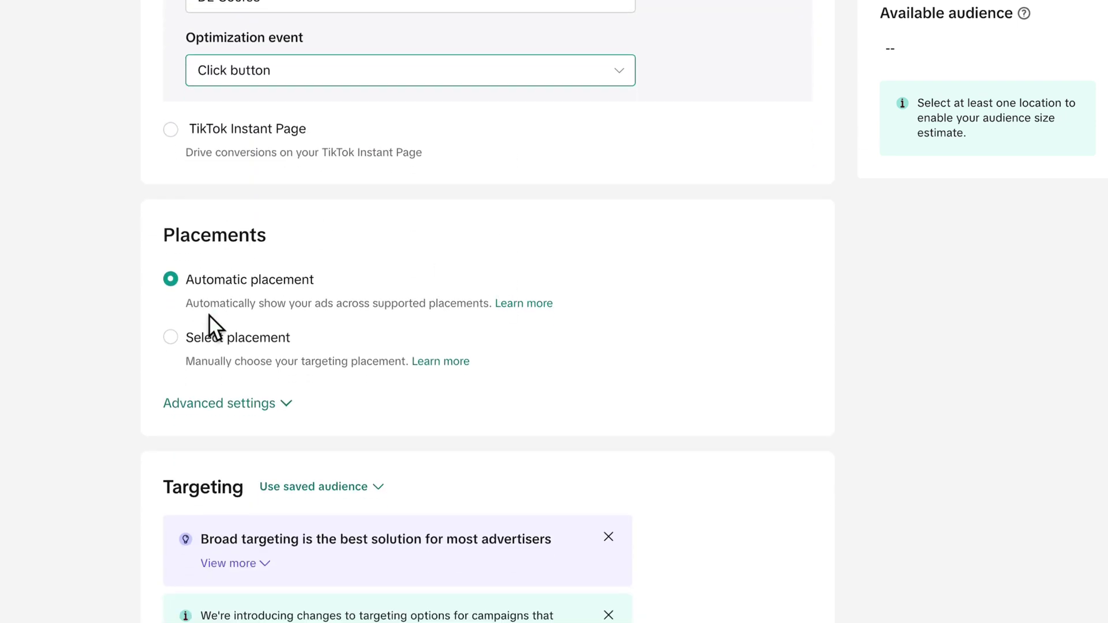
Step: Use Select placement and uncheck Global App Bundle and Pangle, leaving only TikTok
left_click(170, 339)
scroll(189, 250, "down", 2)
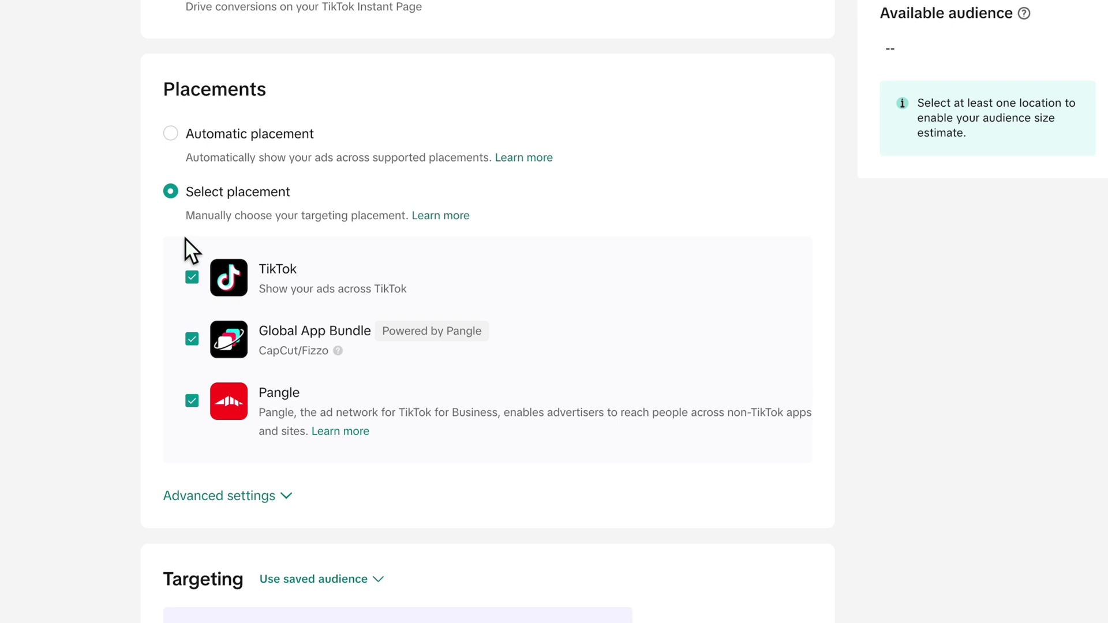
left_click(192, 339)
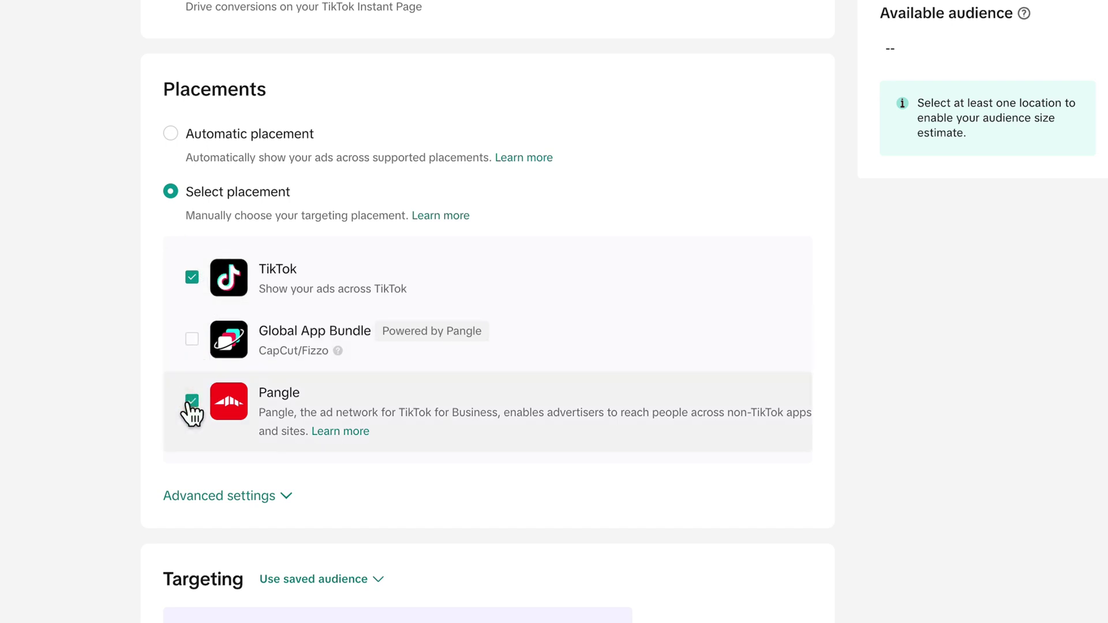
left_click(191, 401)
scroll(453, 433, "down", 1)
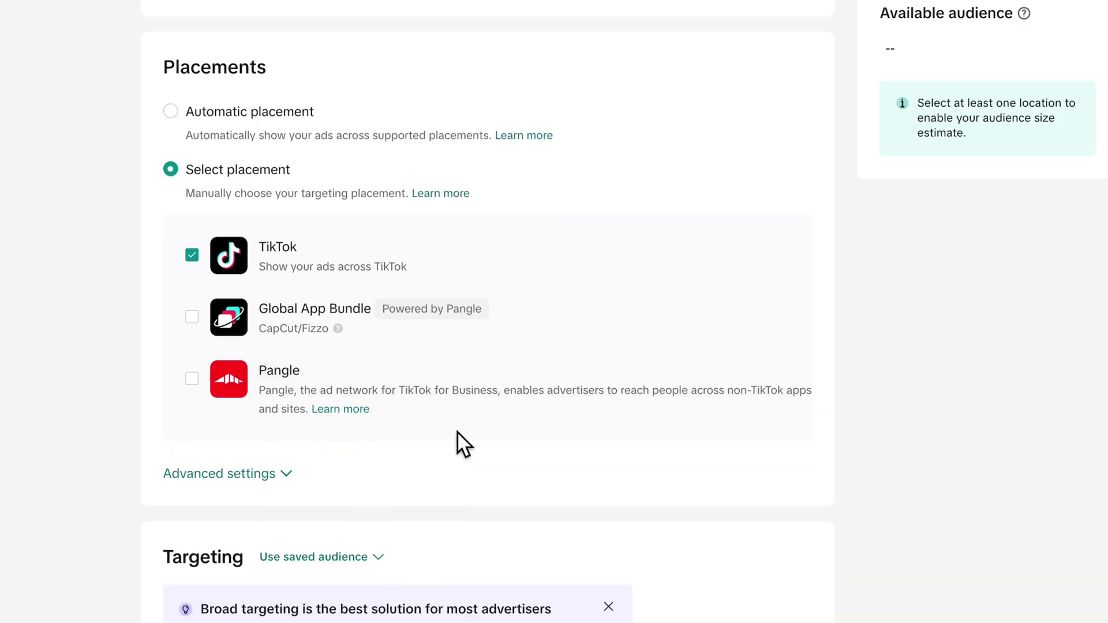
scroll(457, 431, "down", 6)
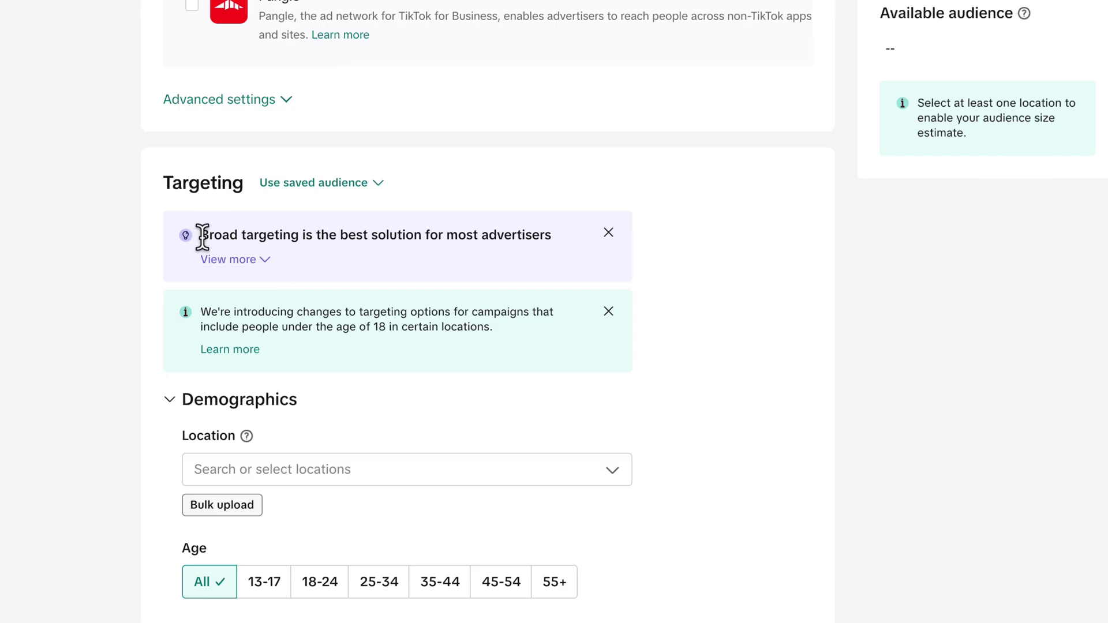
Step: Add Germany as the target location
left_click_drag(200, 234, 513, 250)
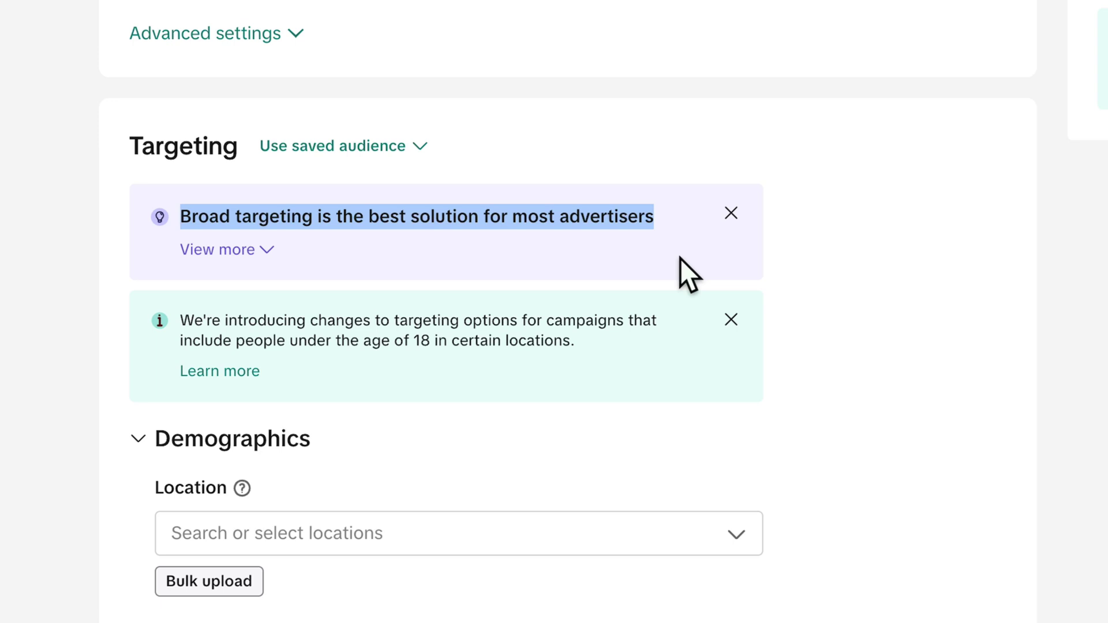
left_click(345, 534)
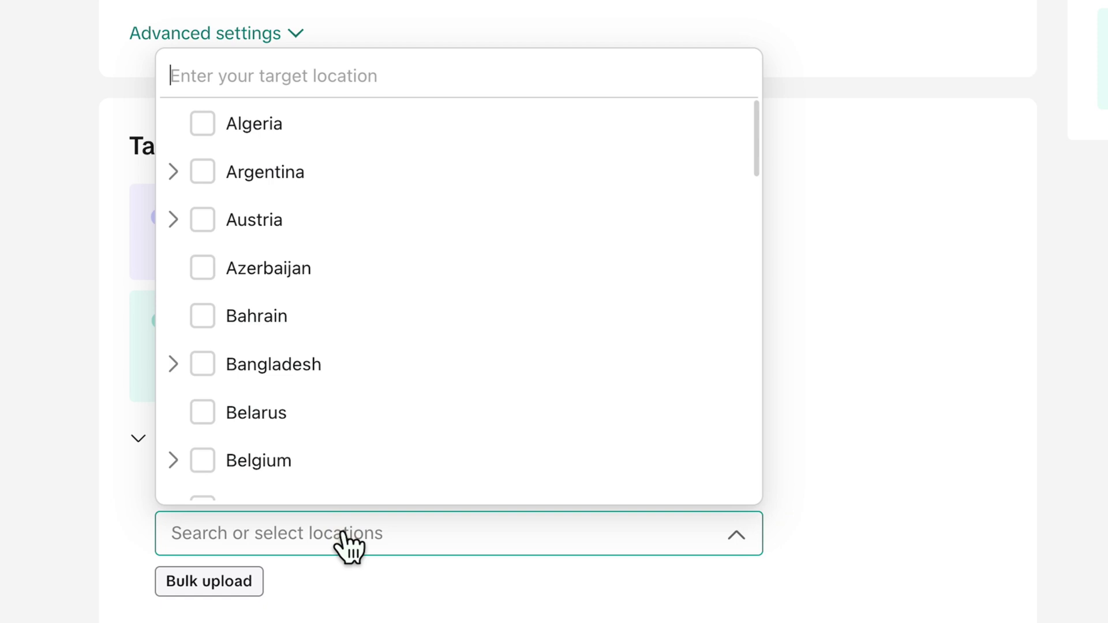
type("german")
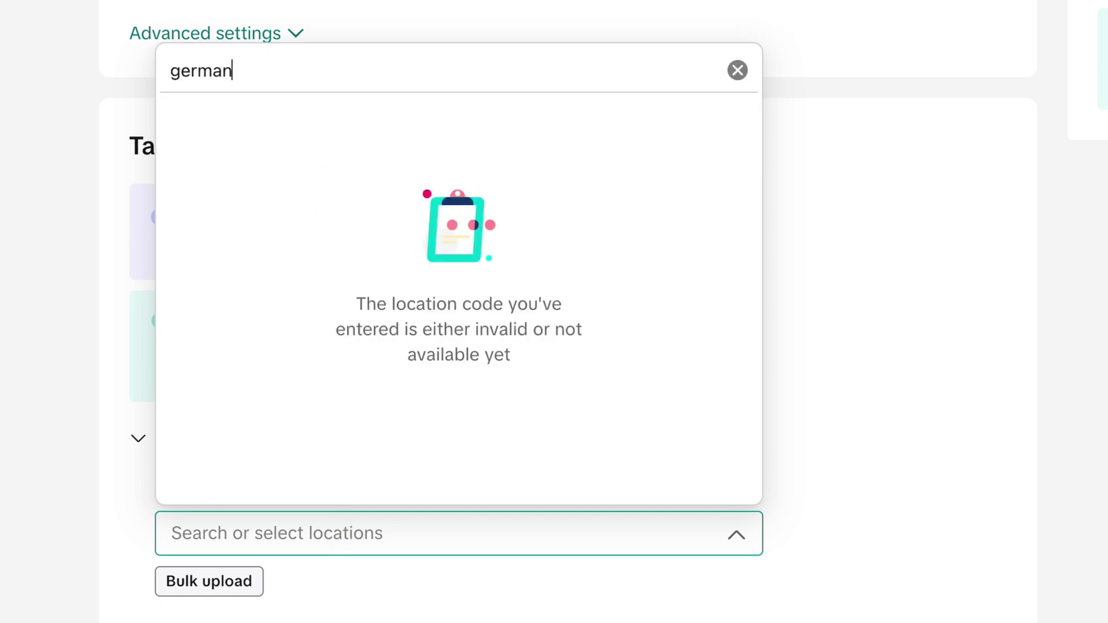
left_click(202, 166)
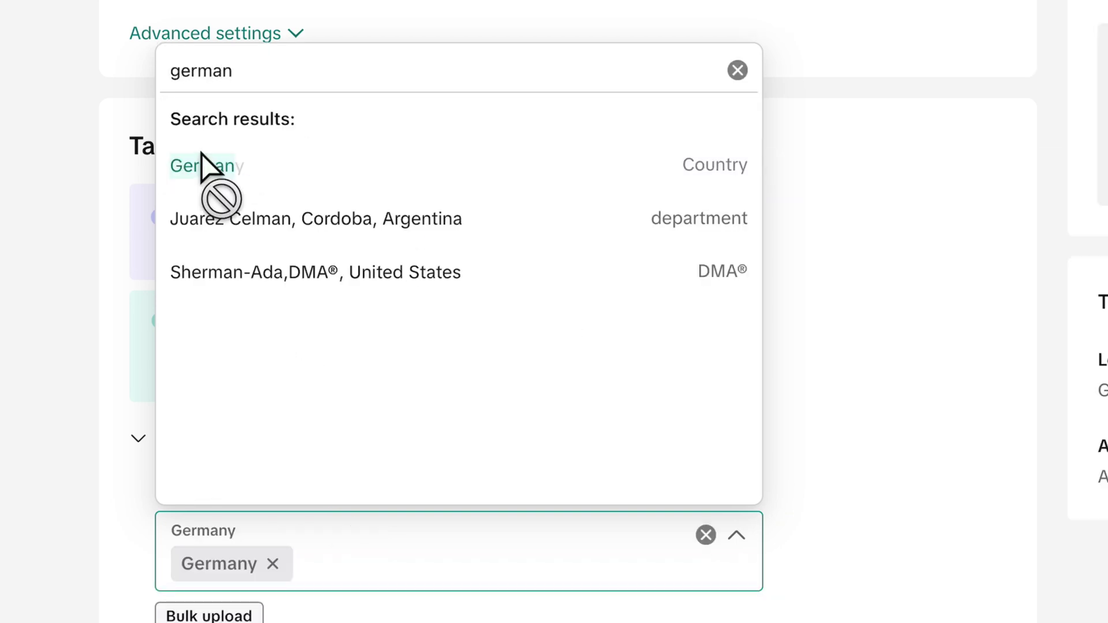
left_click(918, 459)
scroll(911, 445, "down", 9)
Step: Select the age groups 18-24, 25-34, 35-44, 45-54 and 55+
left_click(332, 199)
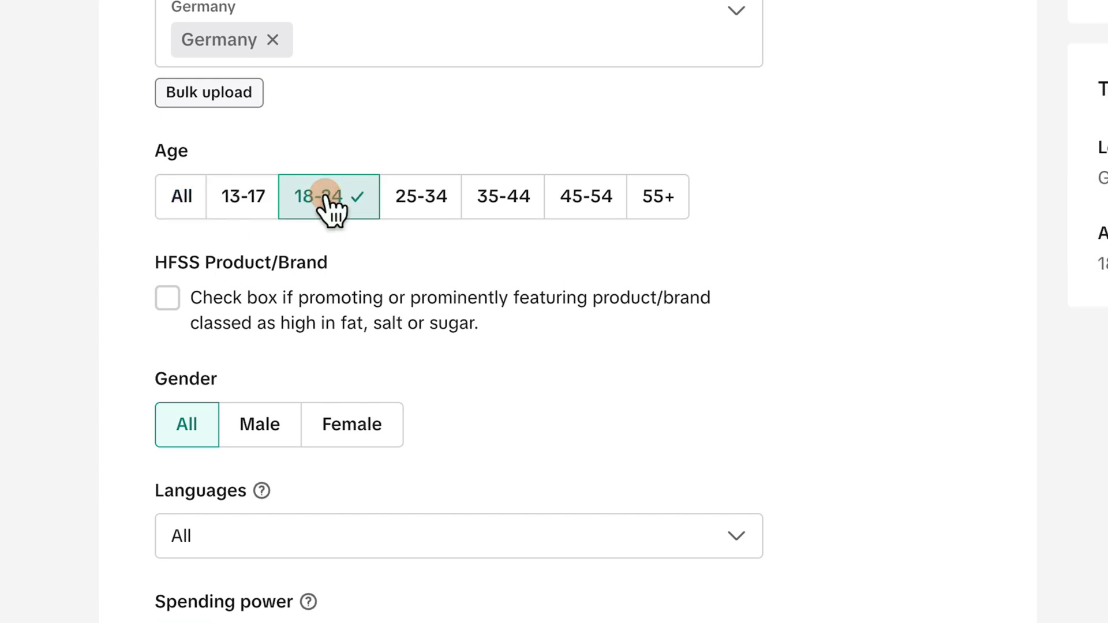
left_click(430, 209)
left_click(532, 217)
left_click(629, 199)
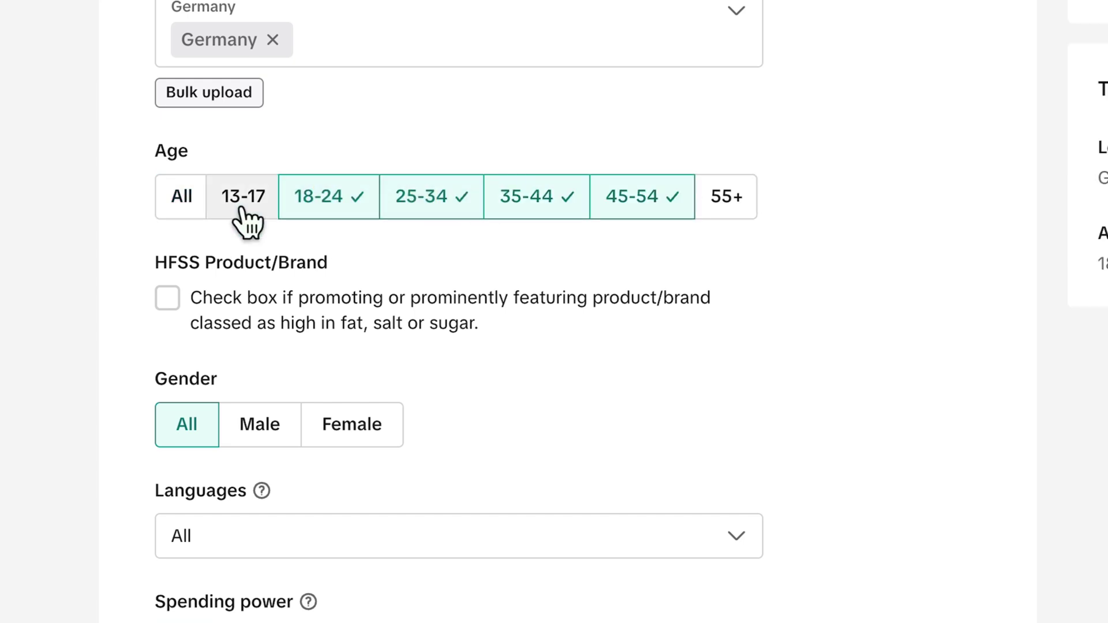
left_click(729, 203)
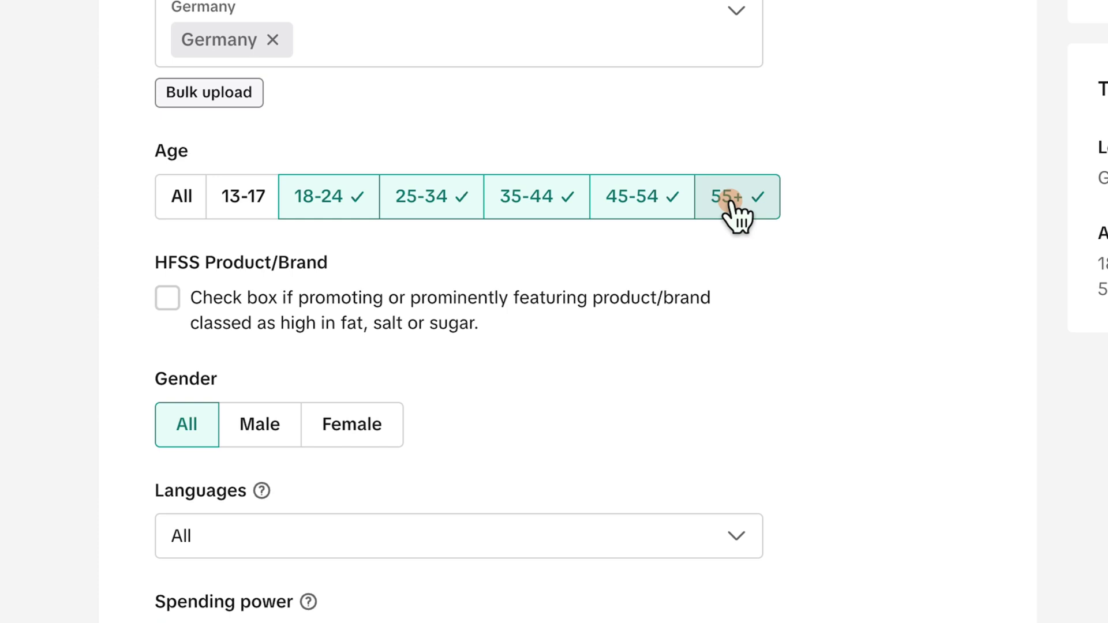
scroll(842, 254, "down", 4)
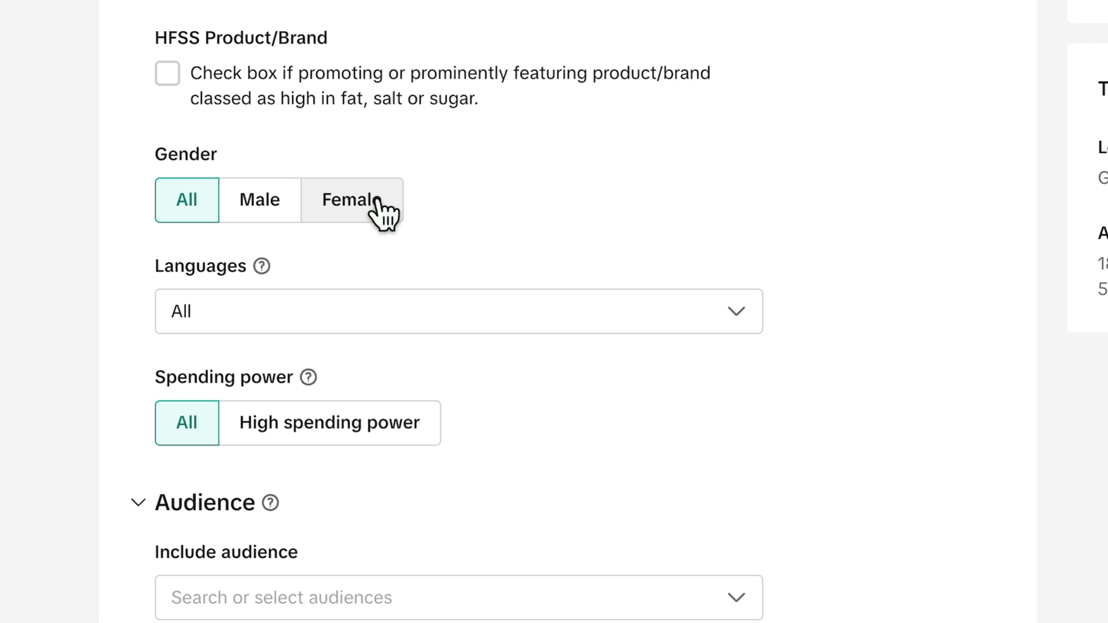
Step: Set the language targeting to German
left_click(304, 327)
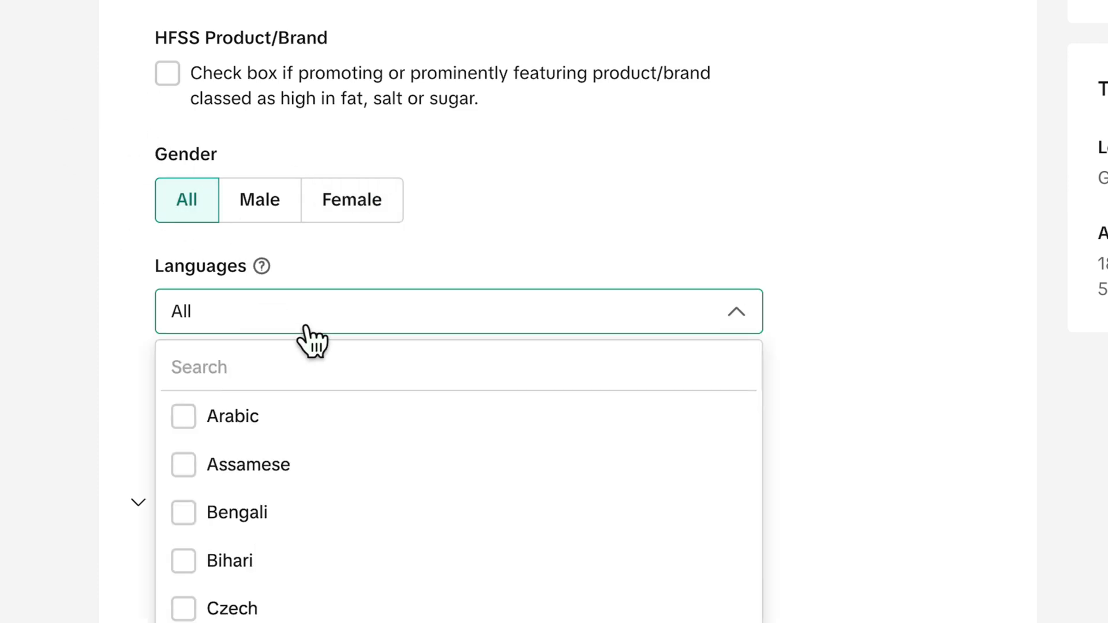
type("ger")
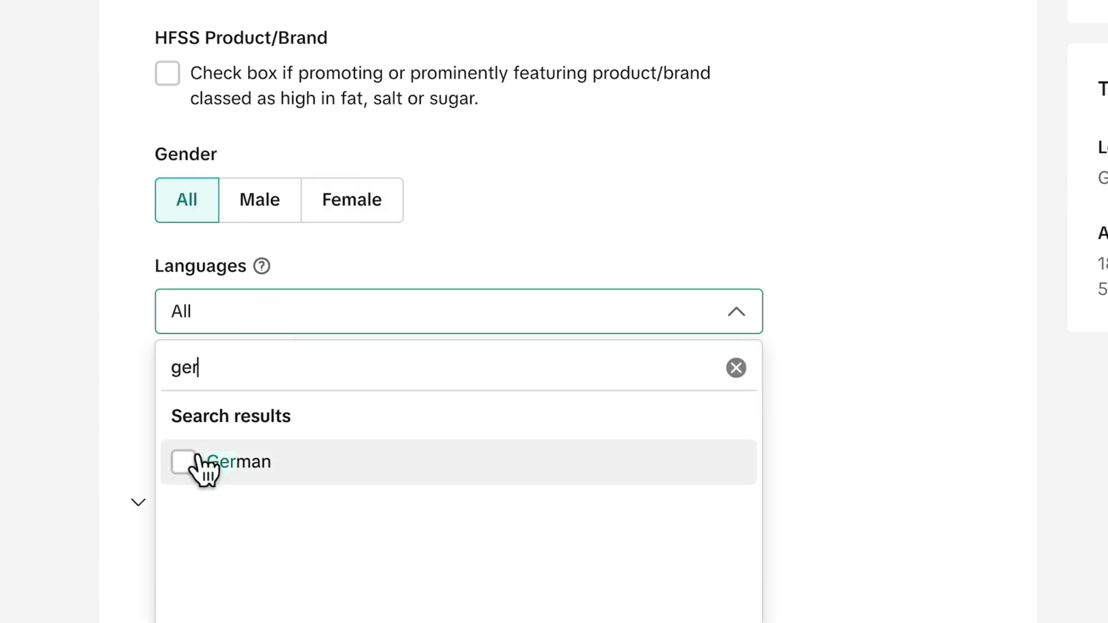
left_click(184, 461)
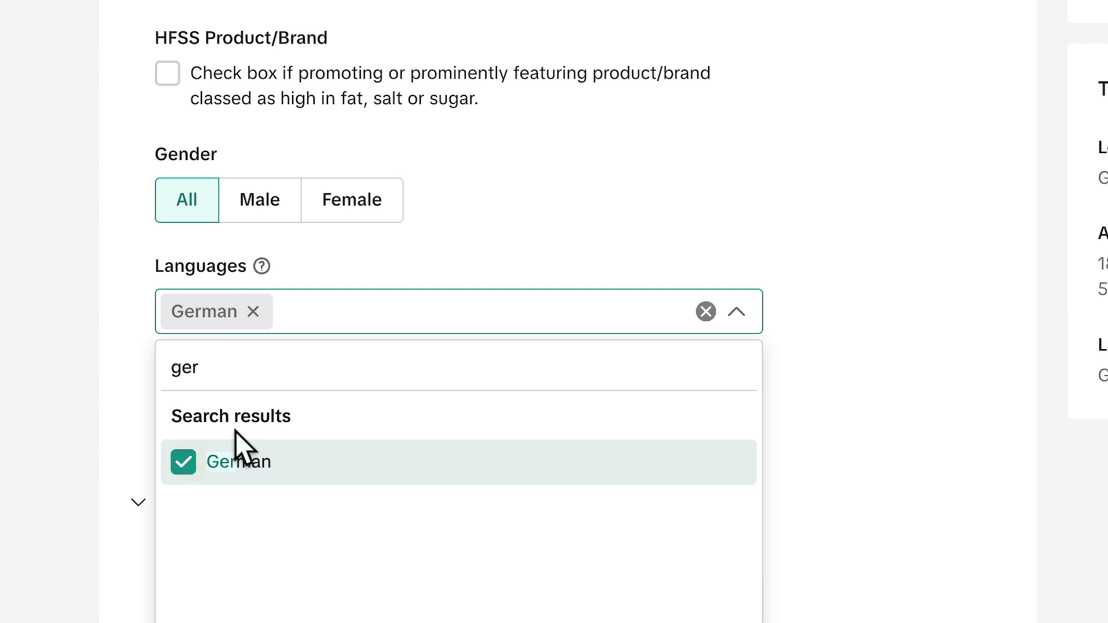
left_click(713, 217)
scroll(631, 415, "down", 3)
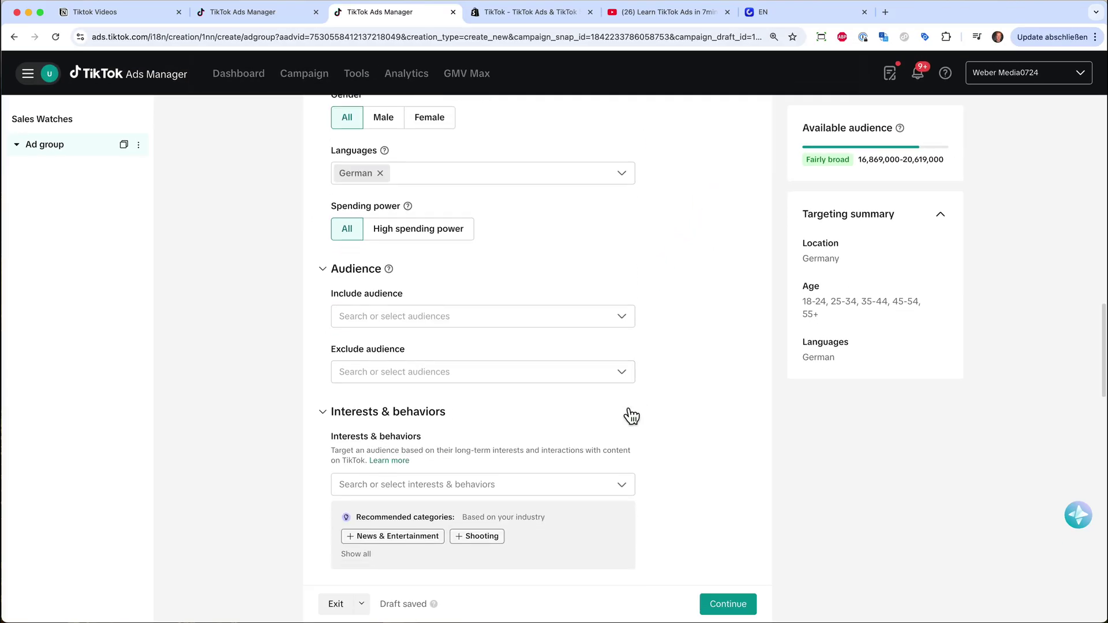
Step: Search 'watches' in Interests & behaviors and tick Watches under Interests and Purchase intention
scroll(631, 415, "down", 3)
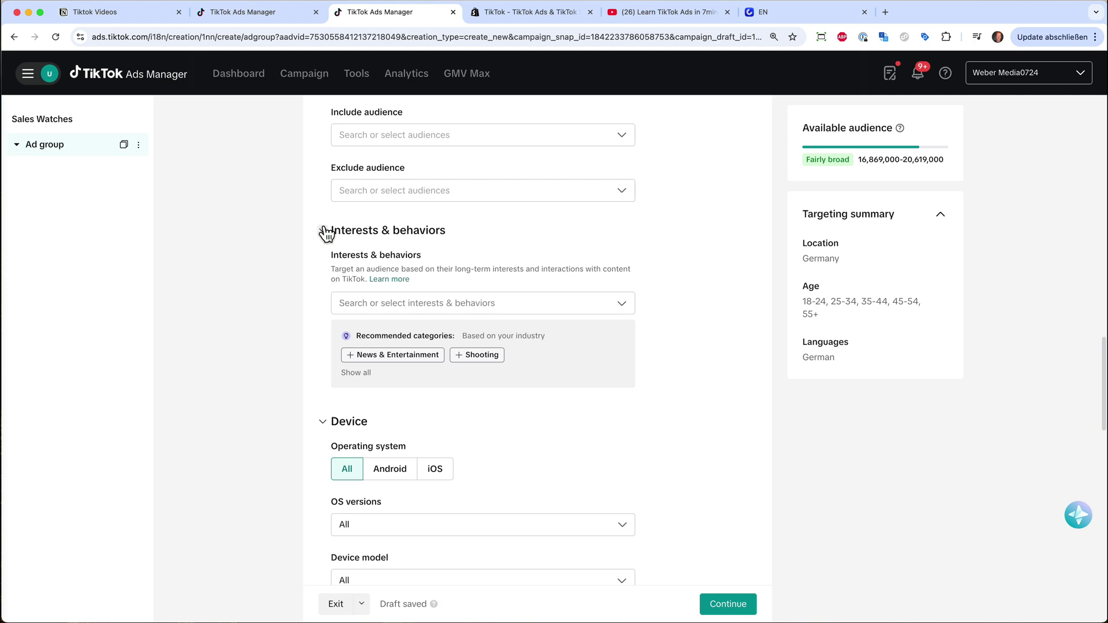
left_click(382, 304)
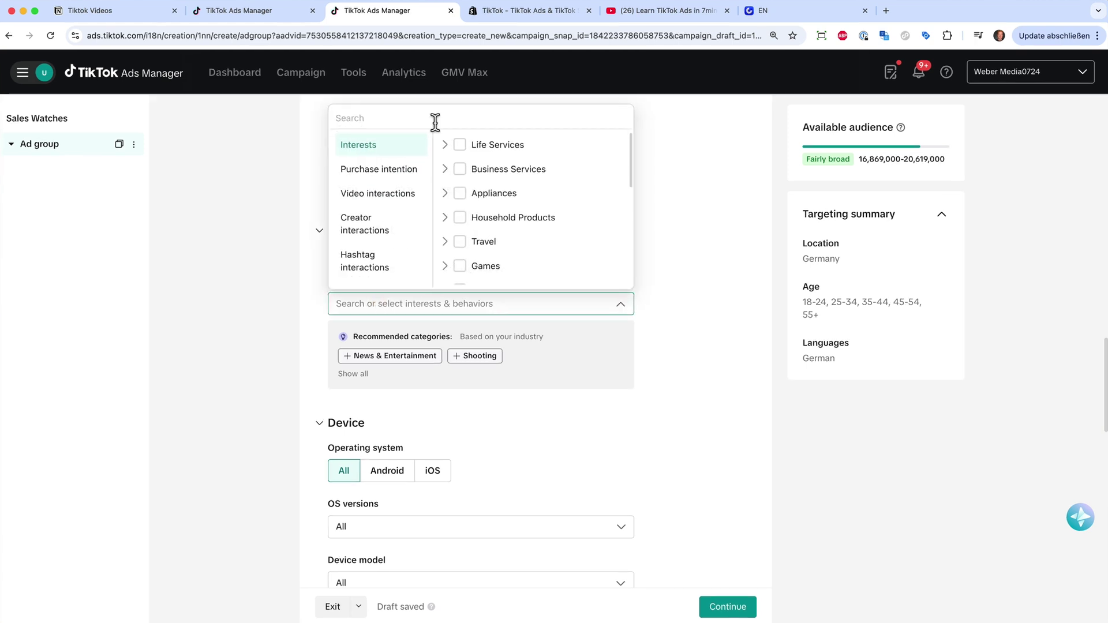
left_click(435, 122)
type("watches")
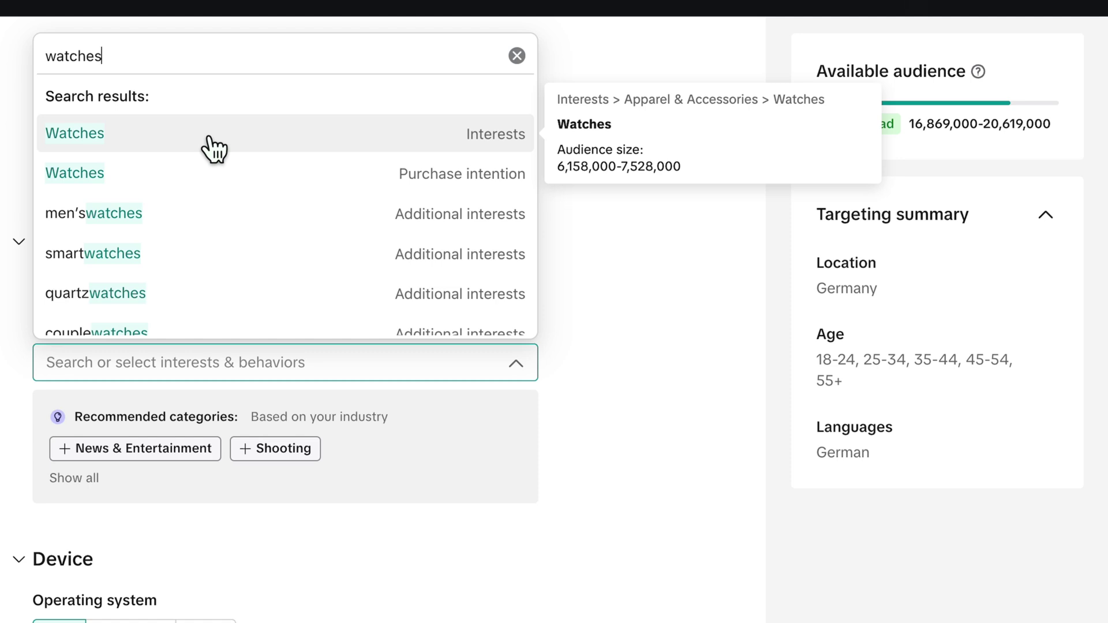
left_click(214, 147)
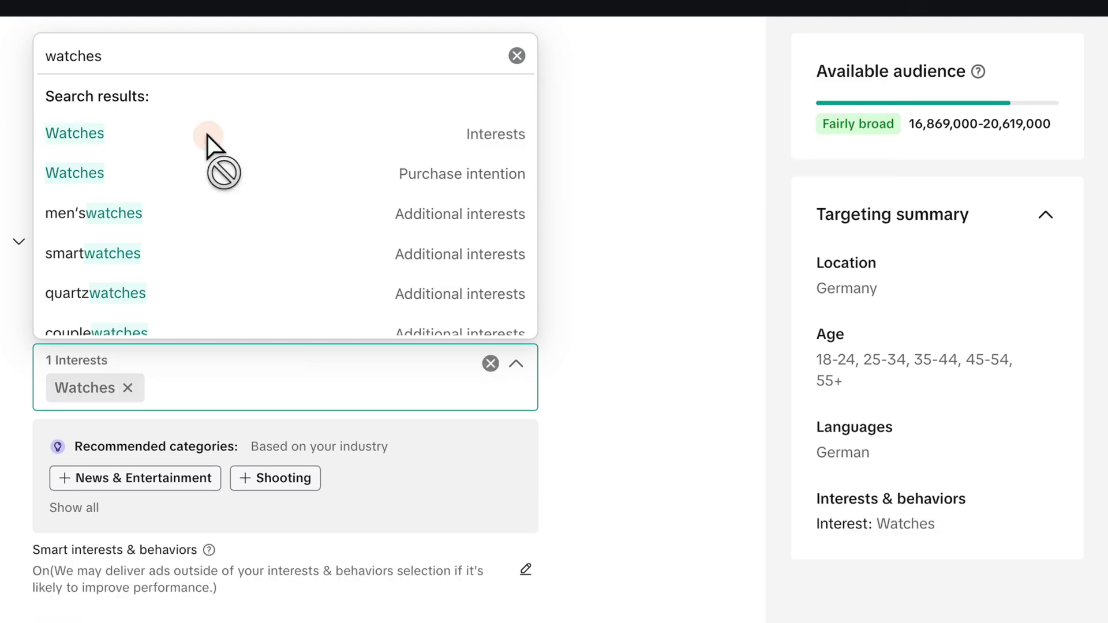
left_click(207, 181)
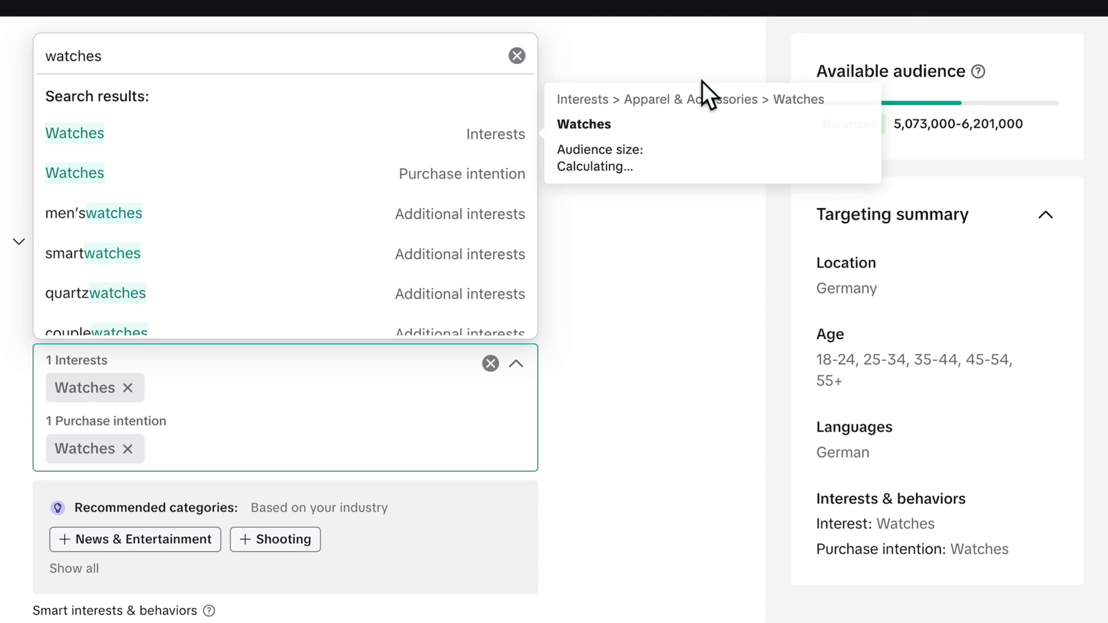
left_click(519, 59)
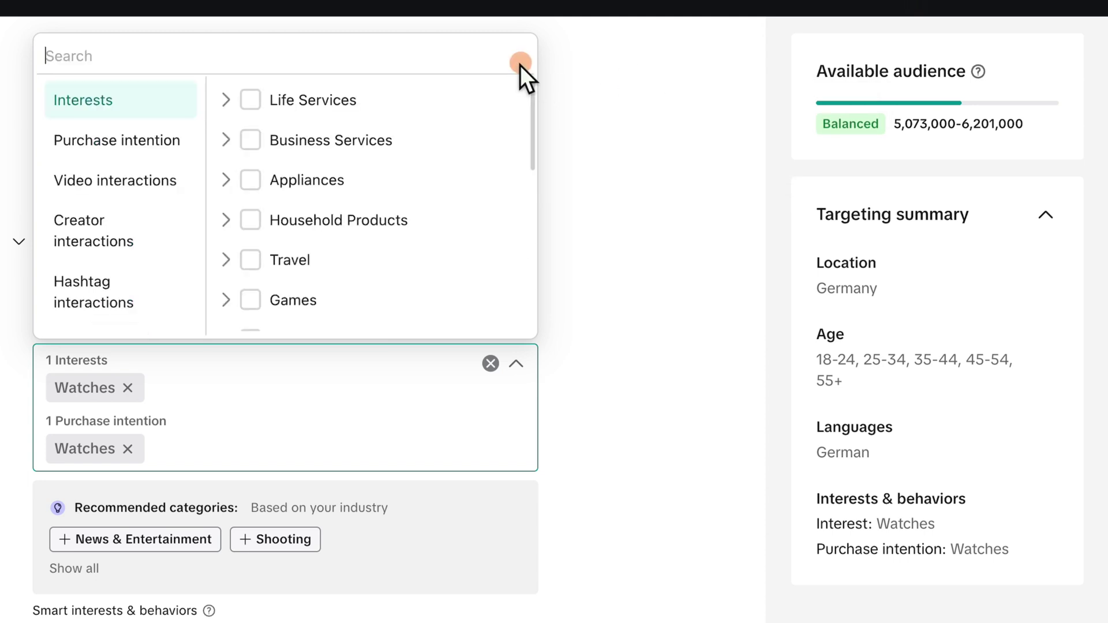
left_click(681, 289)
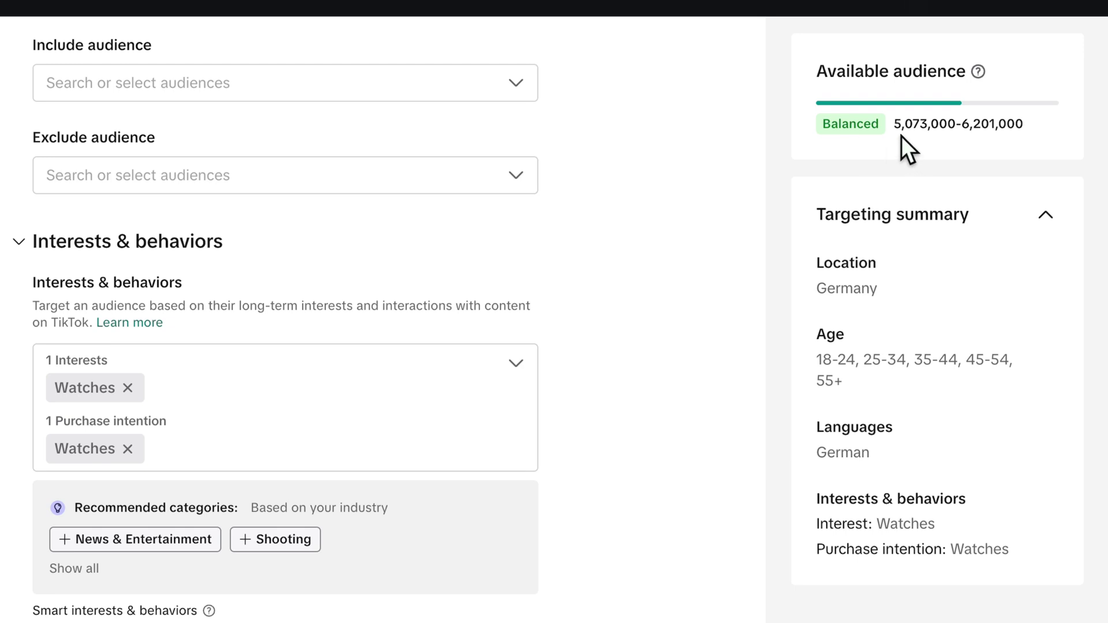
scroll(670, 418, "down", 2)
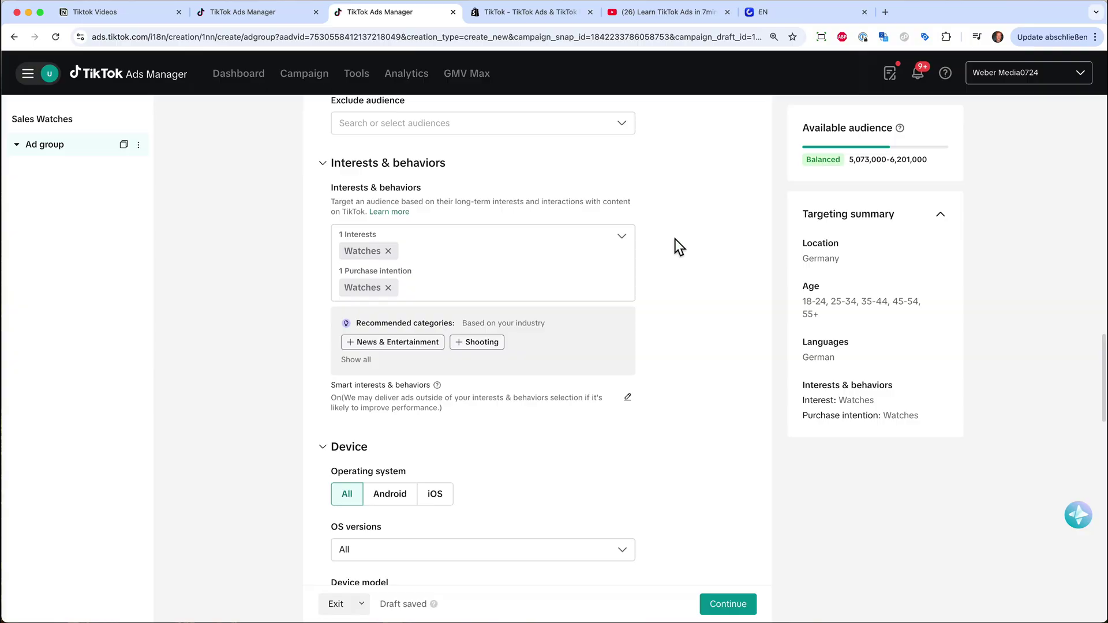
Step: Replace the 30.00 EUR daily budget with 20 and apply it
scroll(716, 316, "down", 10)
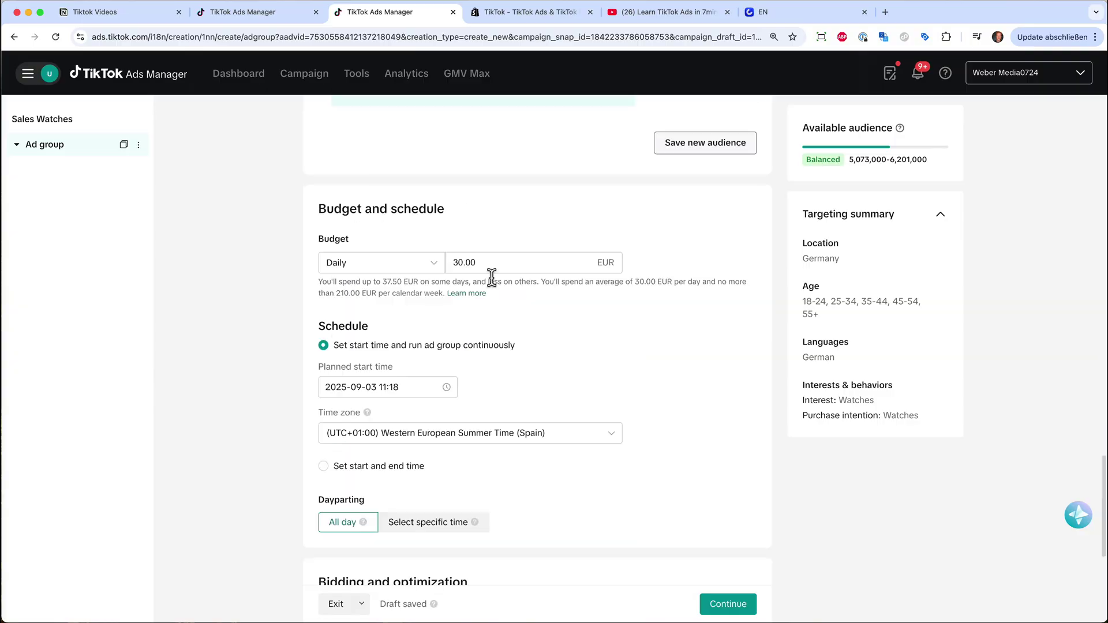
left_click_drag(495, 263, 454, 262)
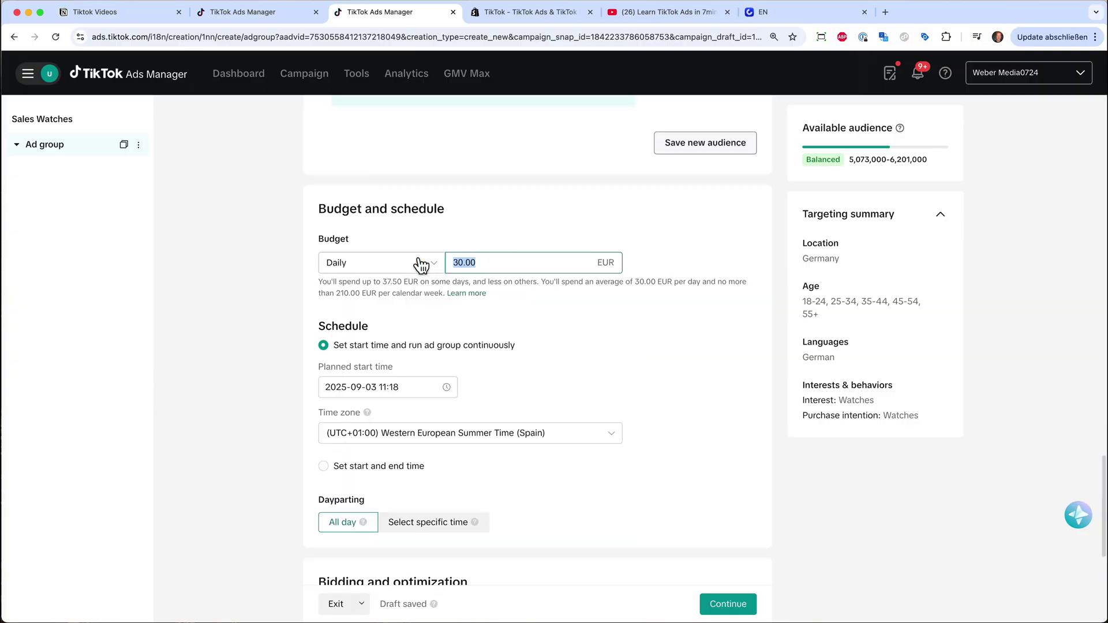
type("20")
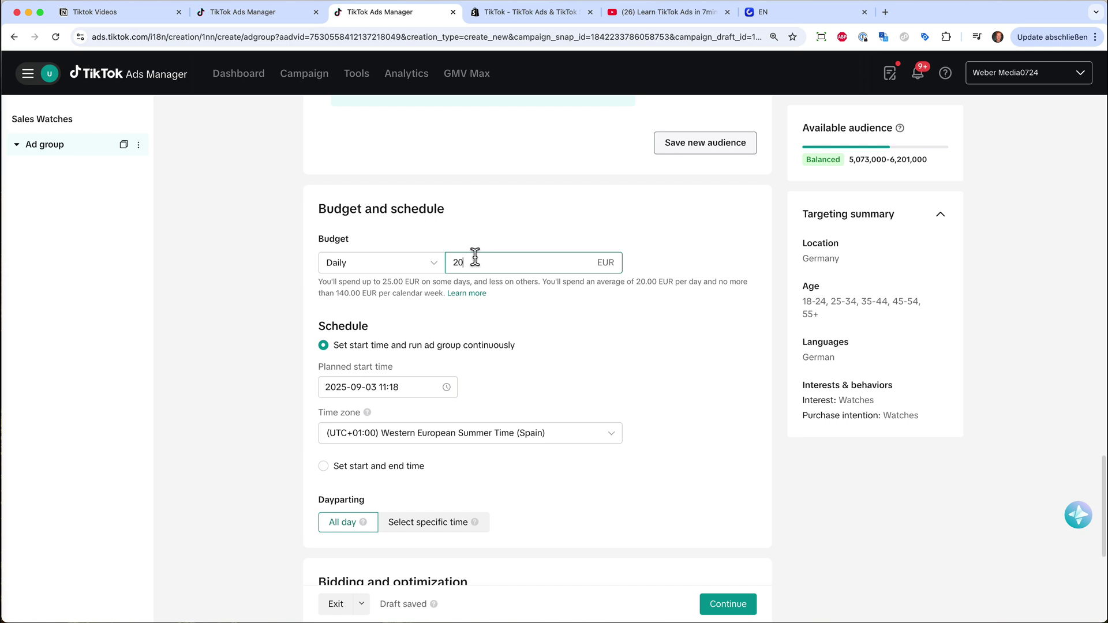
key("BackSpace")
key("BackSpace")
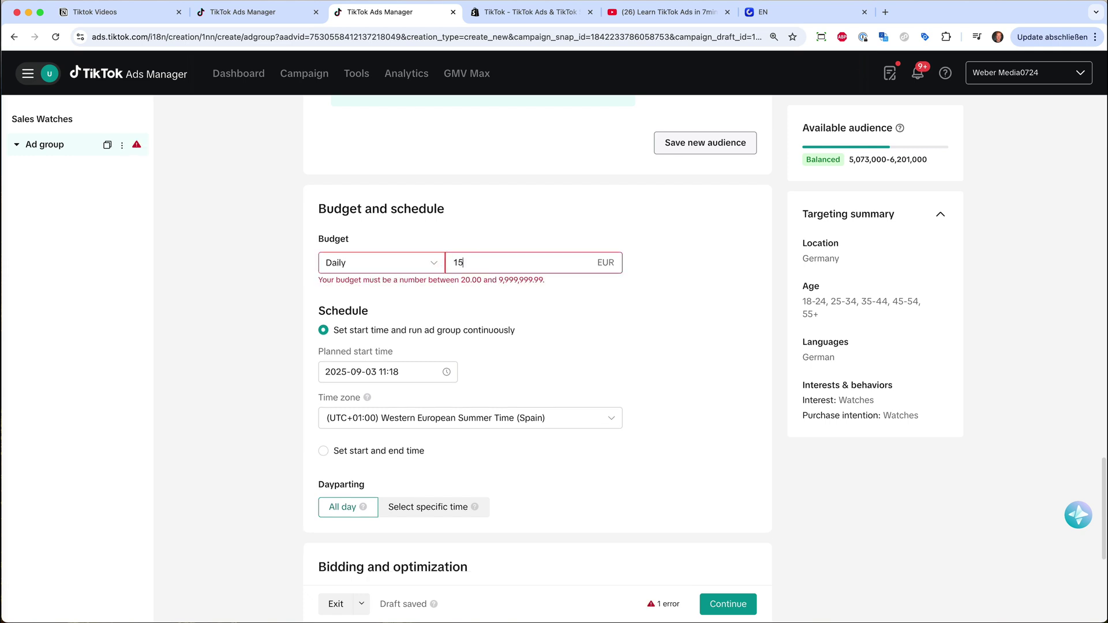
type("20")
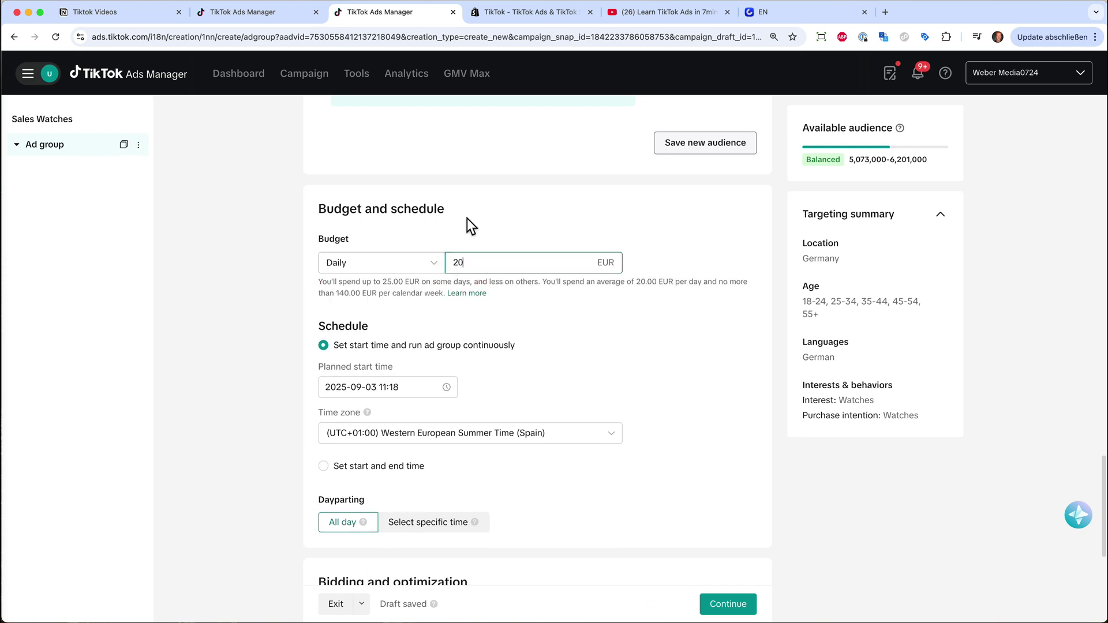
left_click(539, 210)
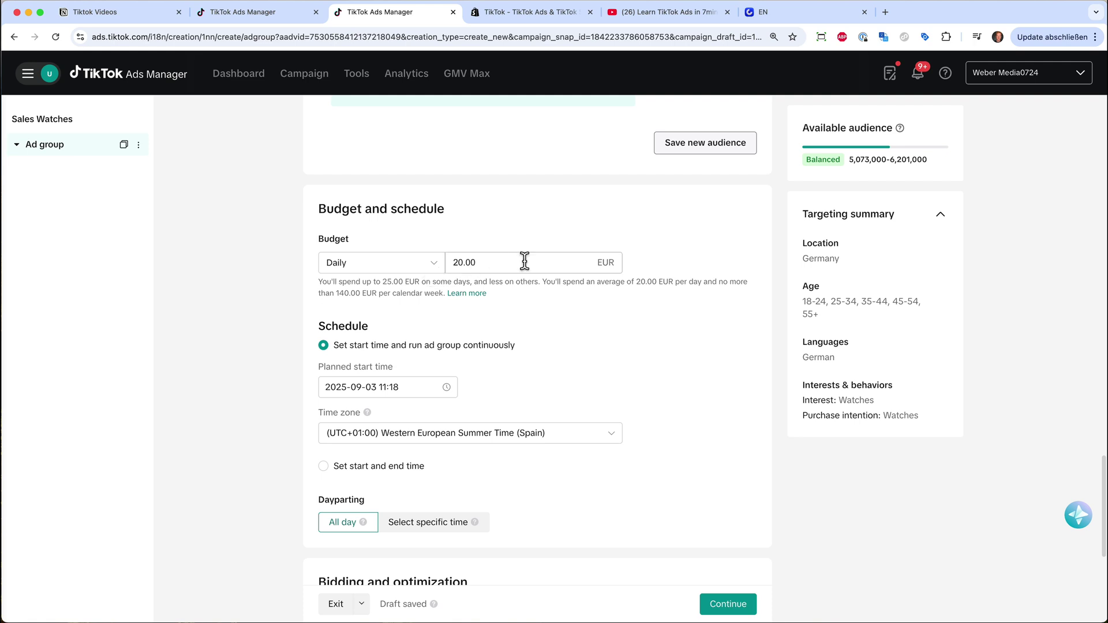
scroll(655, 388, "down", 5)
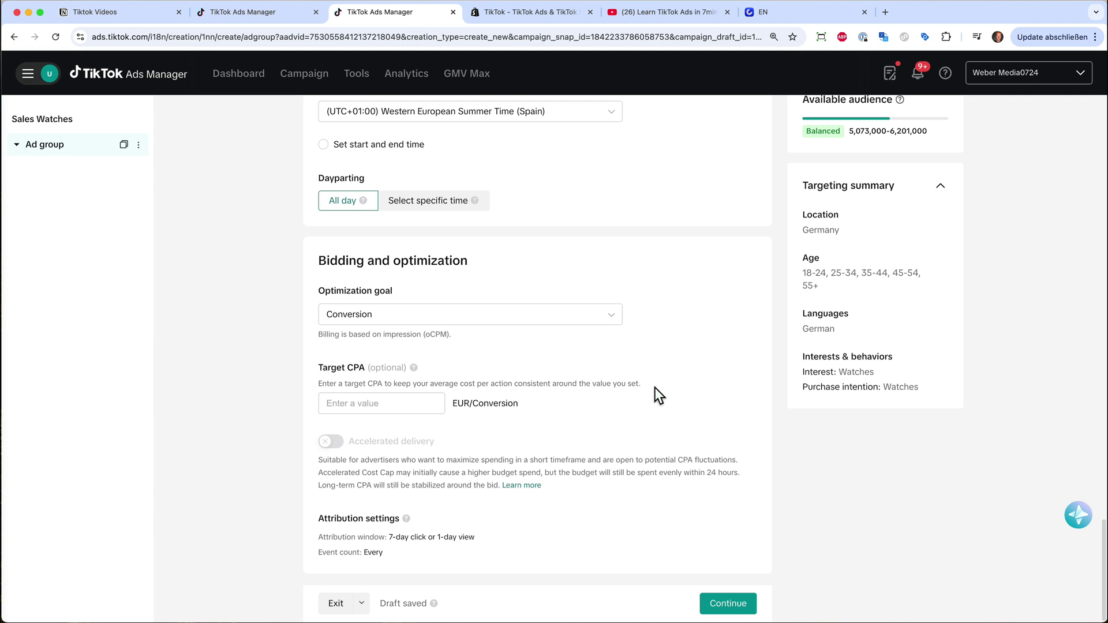
mouse_move(413, 367)
Step: Continue to the ad setup and replace the default ad name with 'video 1:'
left_click(718, 606)
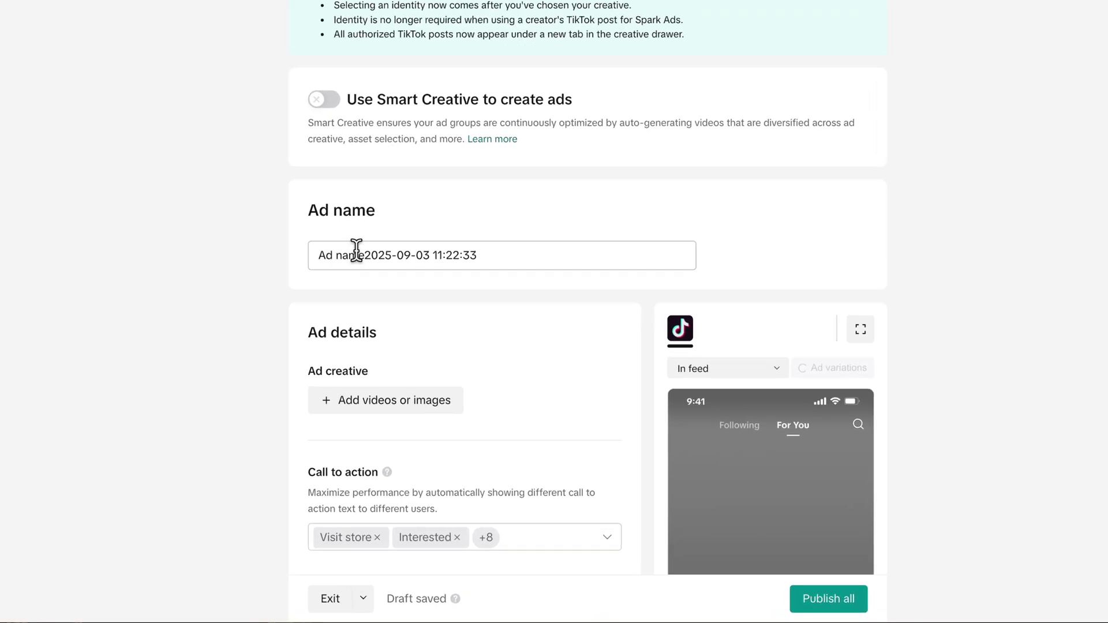
left_click_drag(364, 257, 590, 263)
key("BackSpace")
key("ctrl+a")
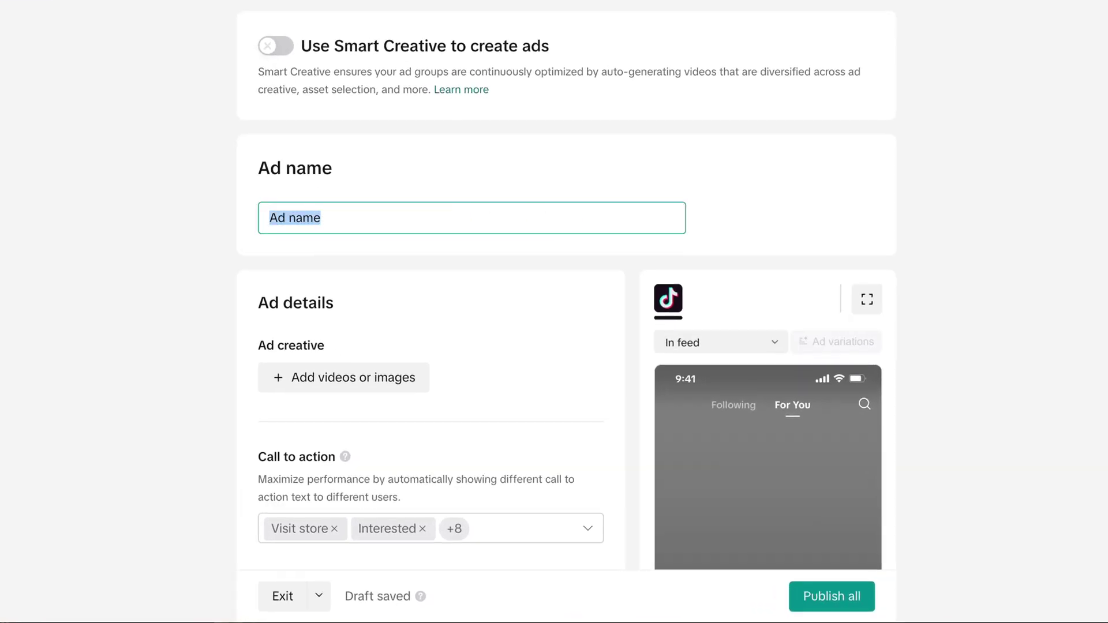
type("vi")
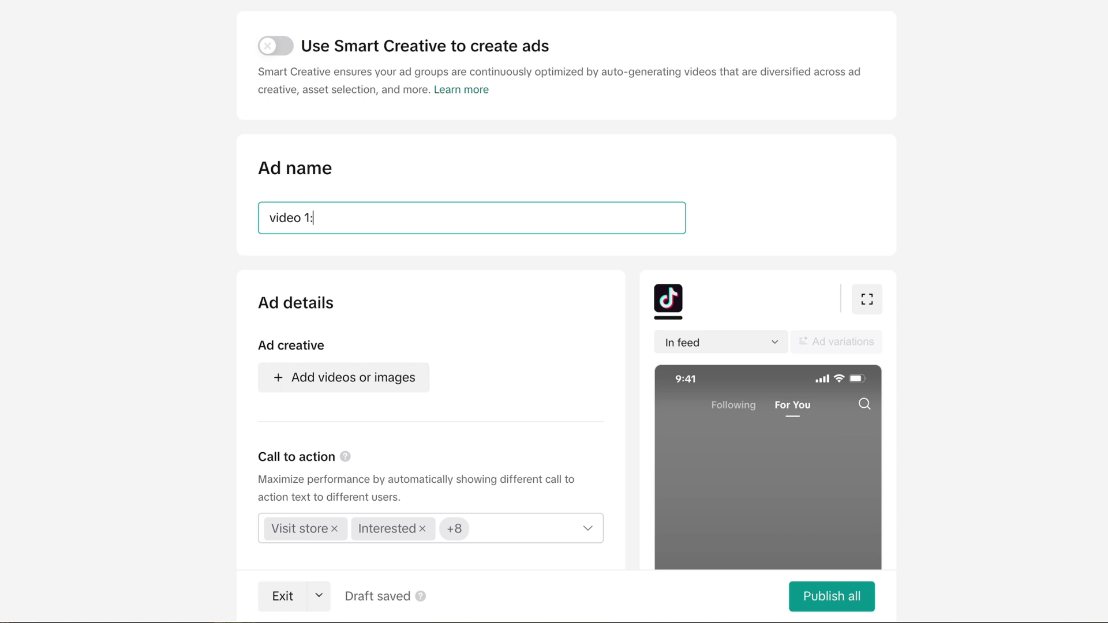
type("deo 1:")
scroll(570, 360, "down", 2)
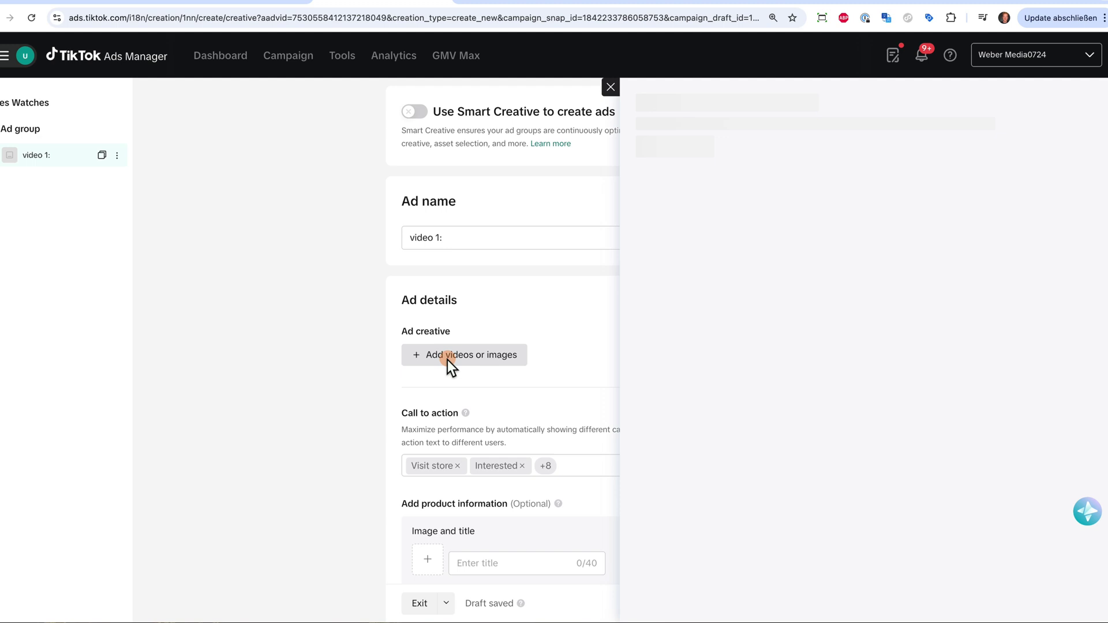
Step: Pick the 8-second 2160x3840 watch video from the creative library
left_click(393, 271)
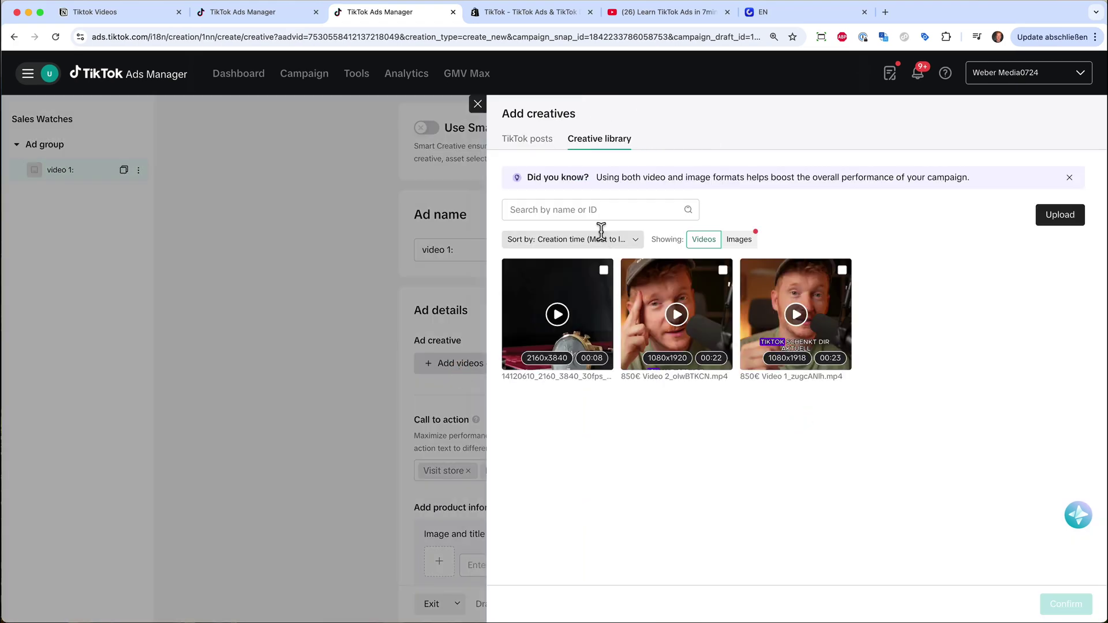
left_click(539, 144)
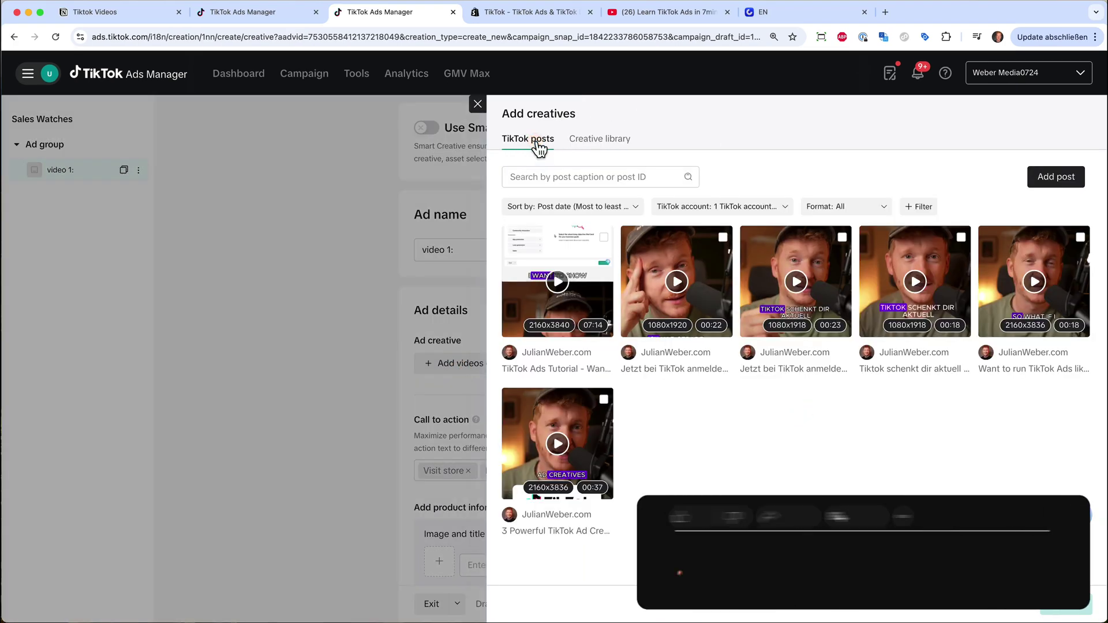
left_click(590, 149)
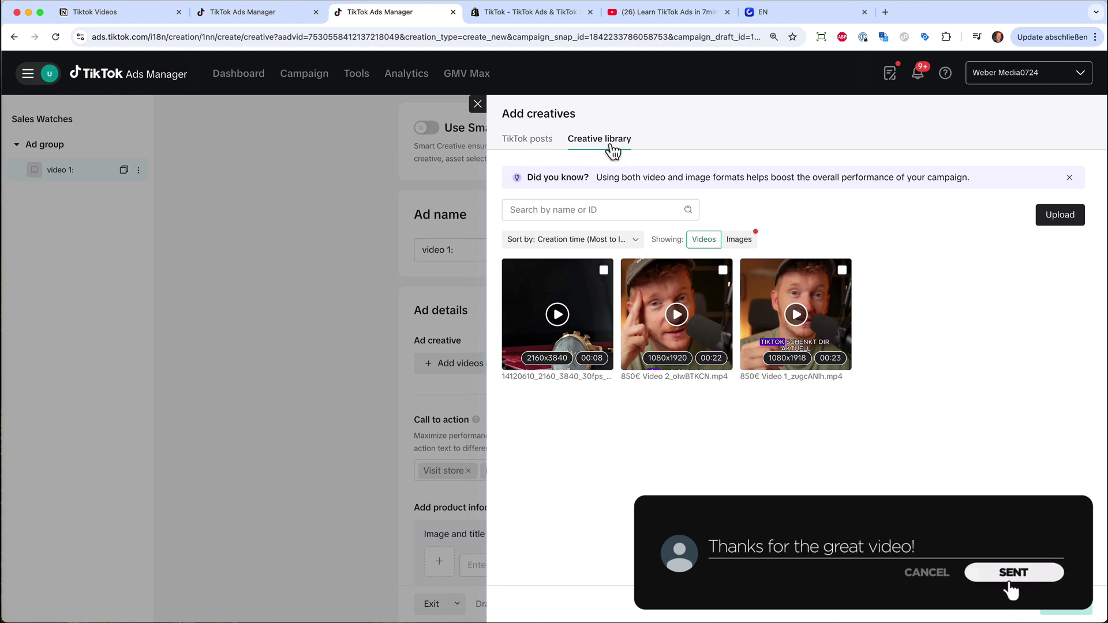
left_click(1060, 216)
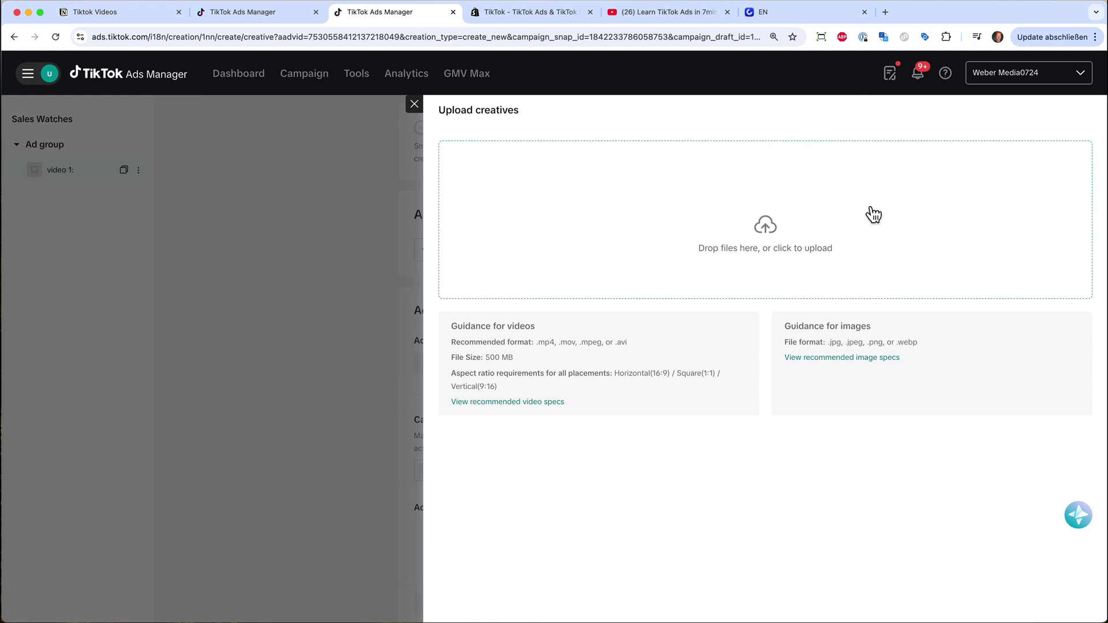
left_click(416, 105)
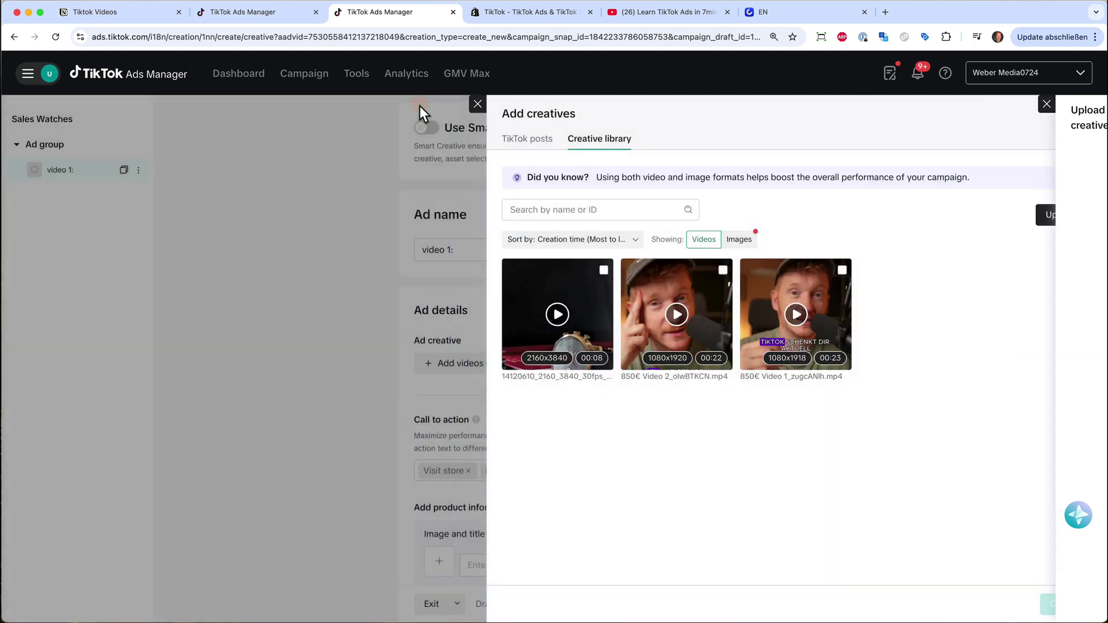
left_click(604, 270)
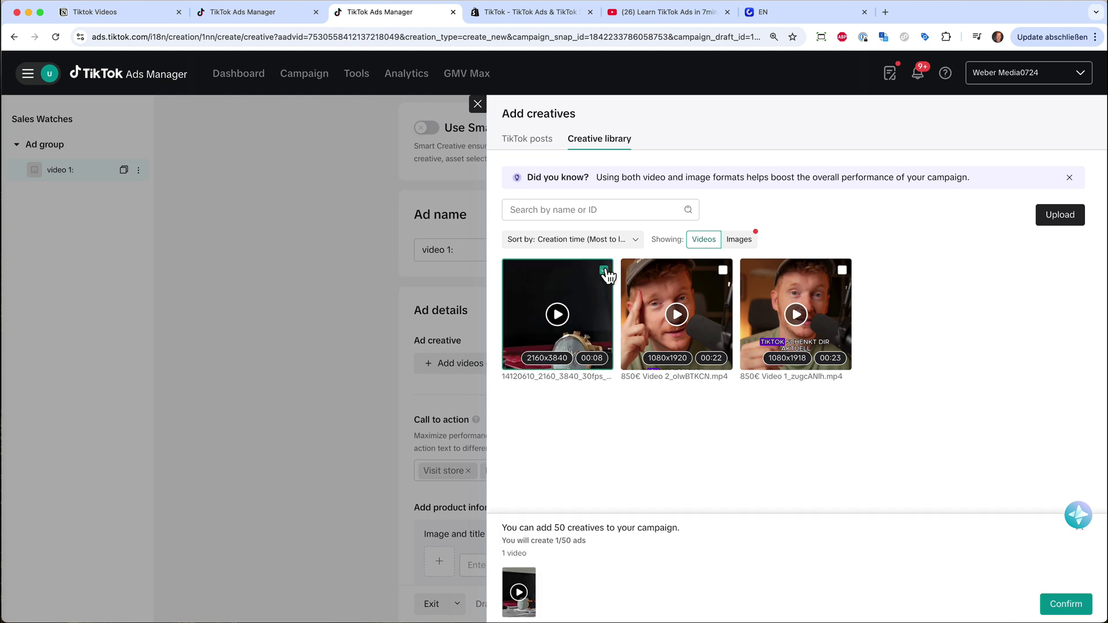
Step: Confirm the video and use the AI suggestion 'Summer Sale 25% Off: Premium Fashion at Its Best!' as ad text
left_click(1066, 604)
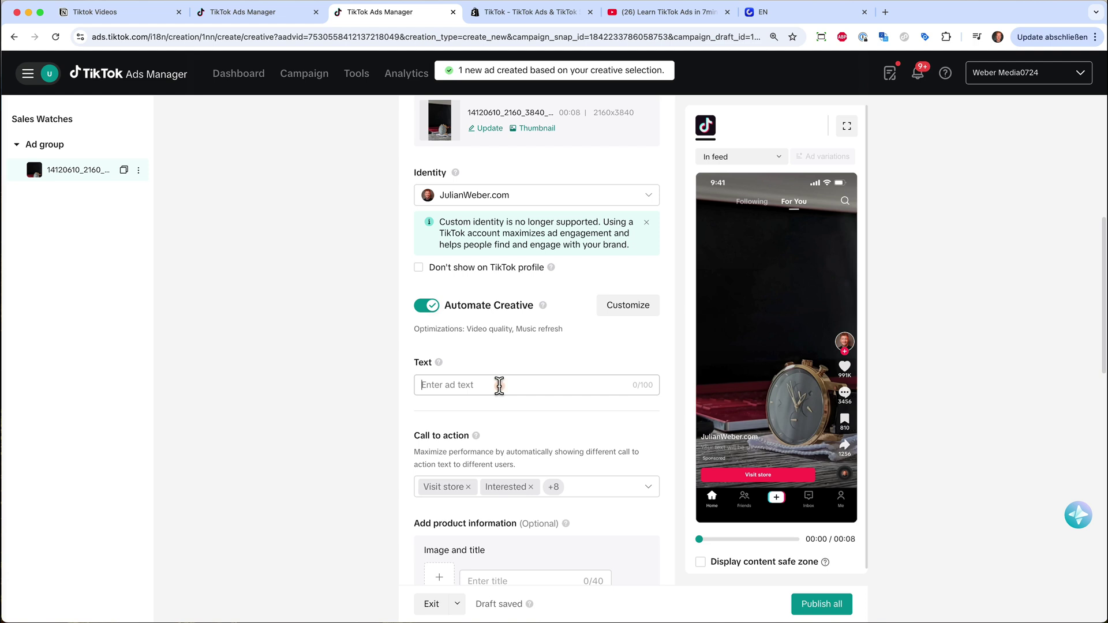
type("Summer Sale")
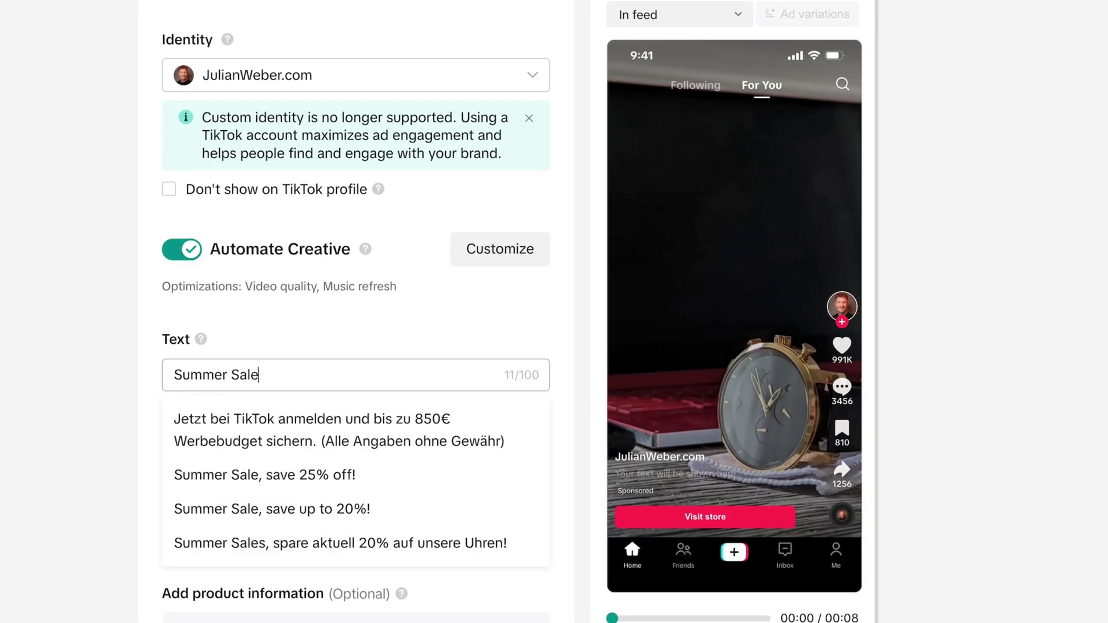
type(" save 25%")
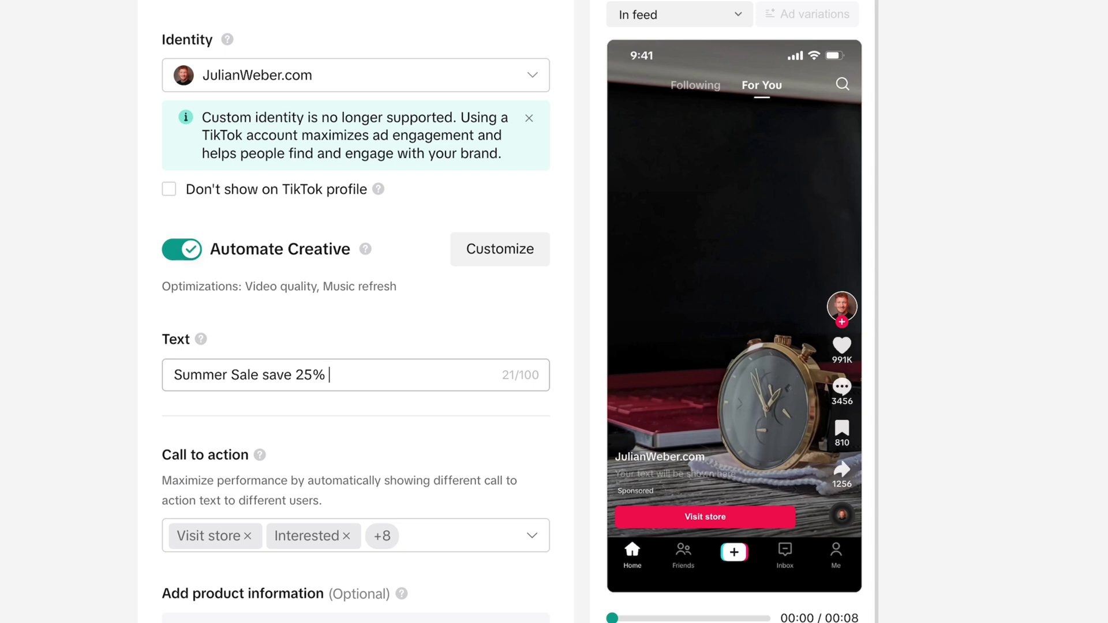
left_click(445, 341)
left_click(372, 372)
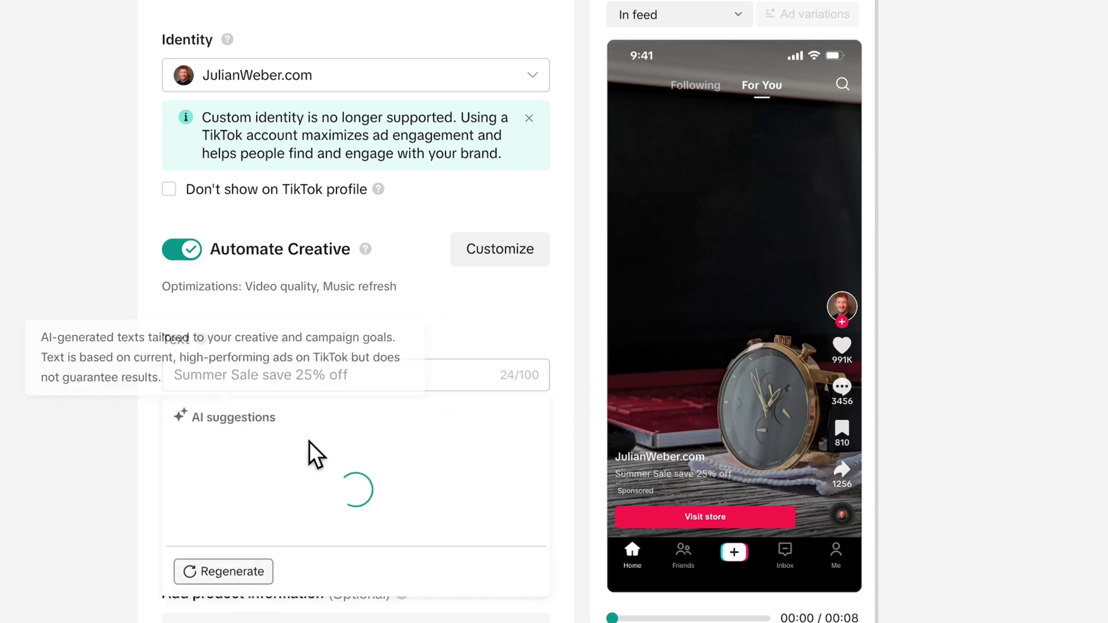
left_click(311, 462)
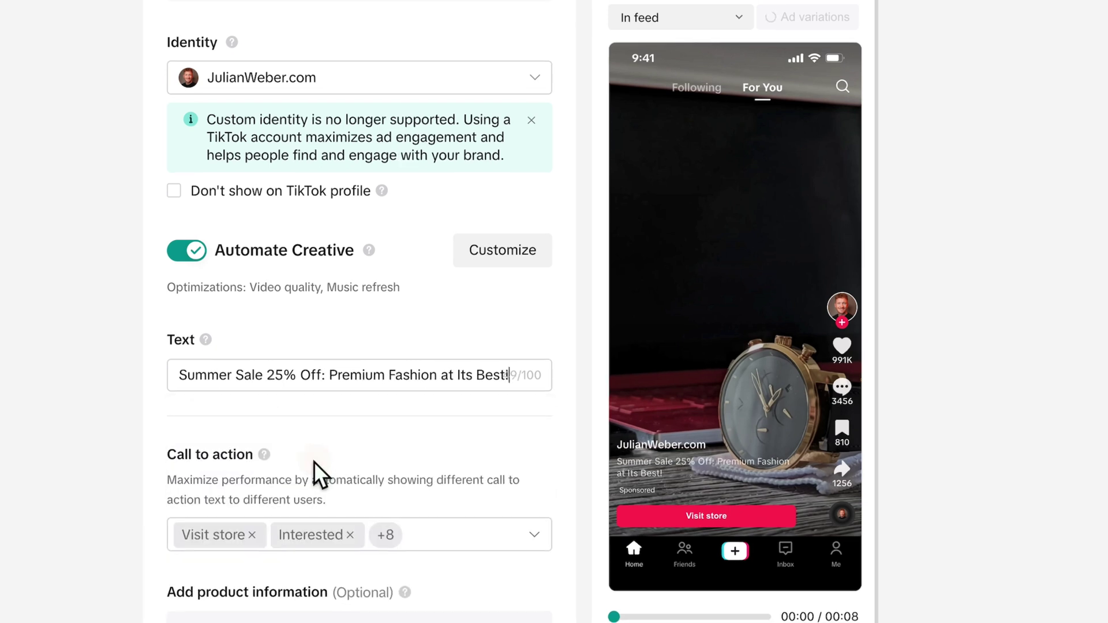
scroll(703, 458, "up", 10)
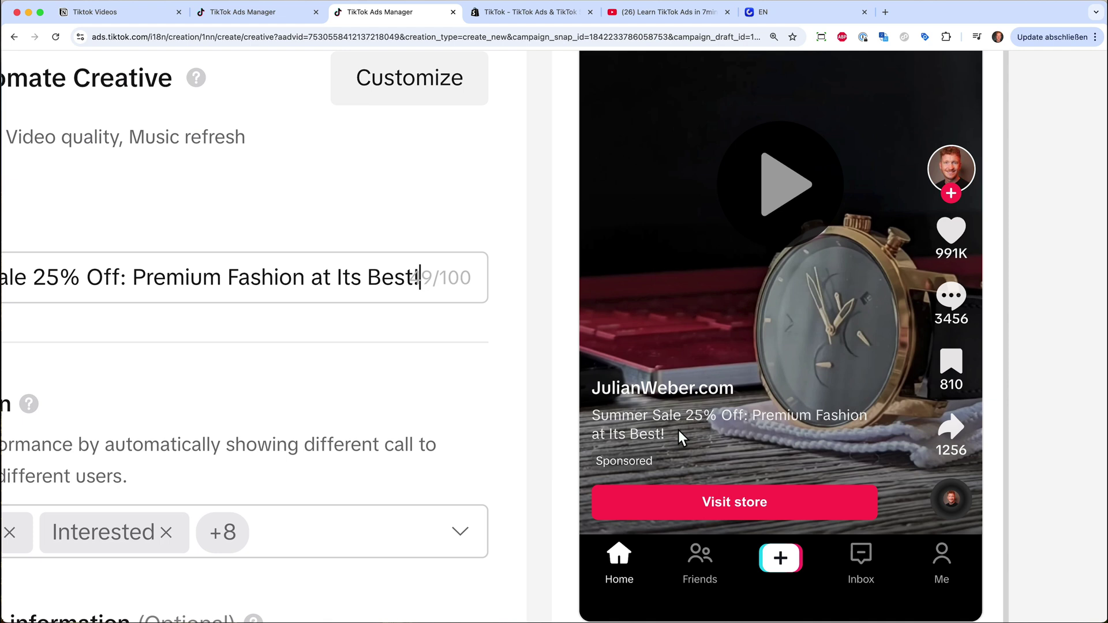
Step: Remove Listen now, Book now and Watch now from the calls to action
scroll(420, 376, "down", 10)
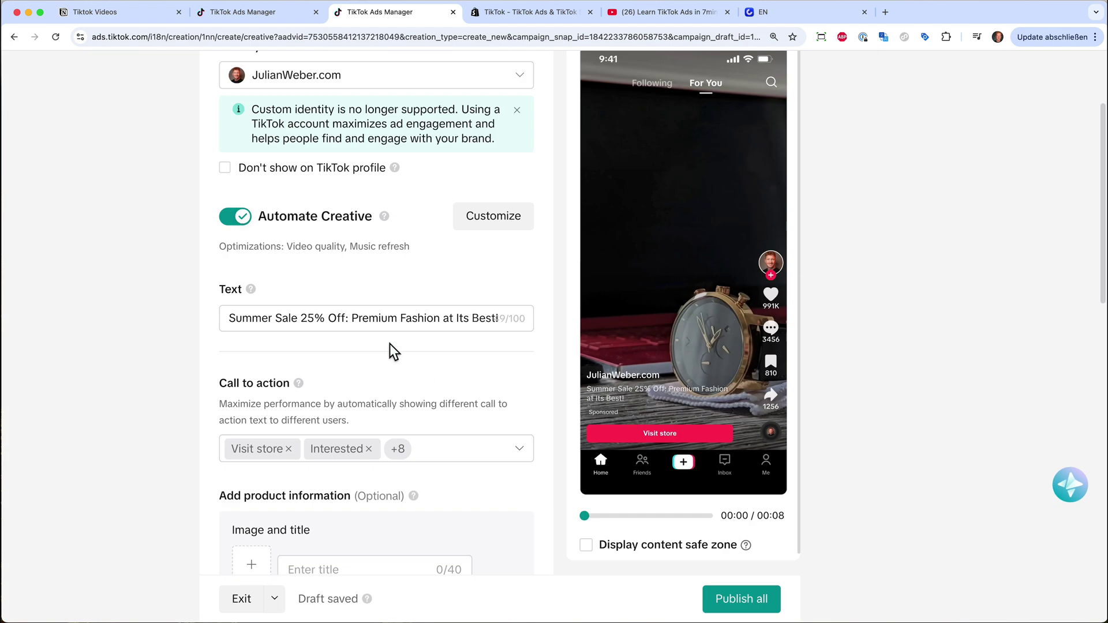
left_click(468, 450)
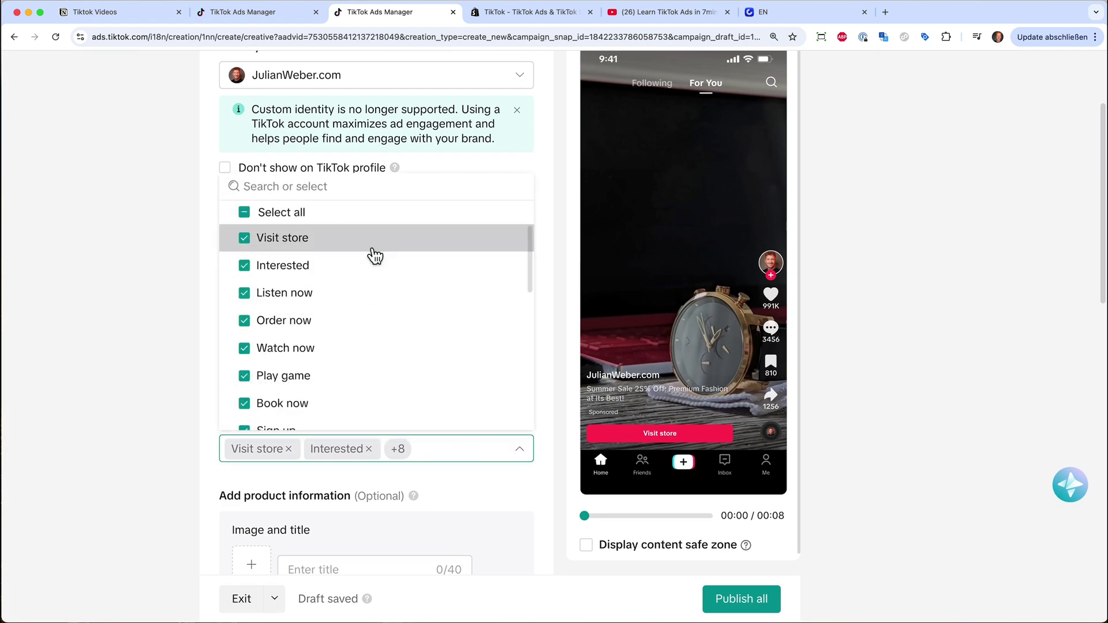
left_click(247, 295)
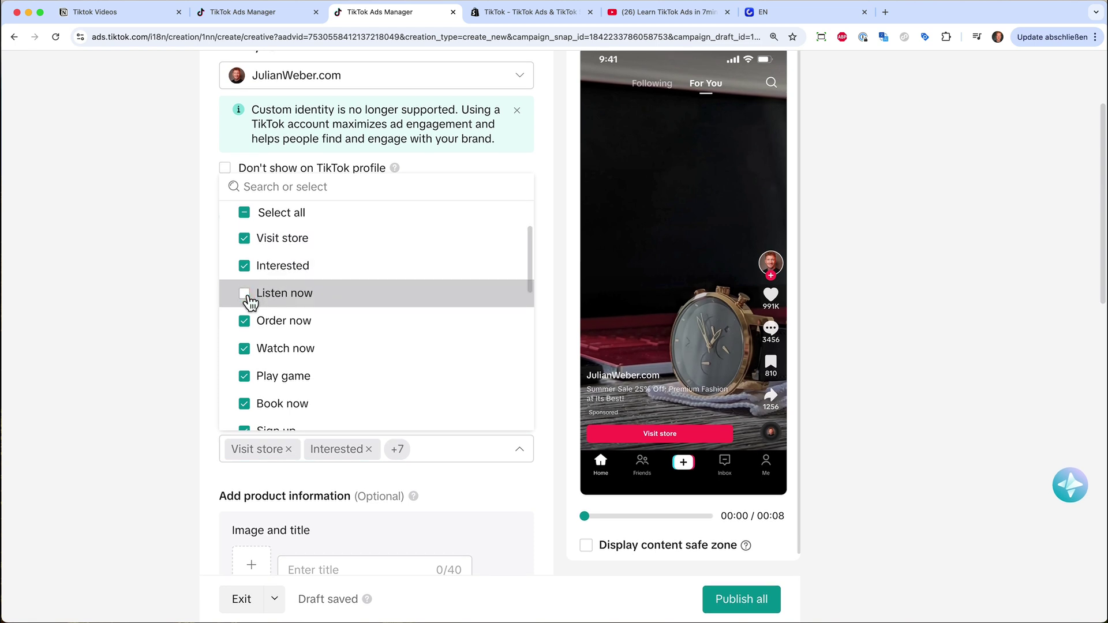
scroll(245, 404, "down", 2)
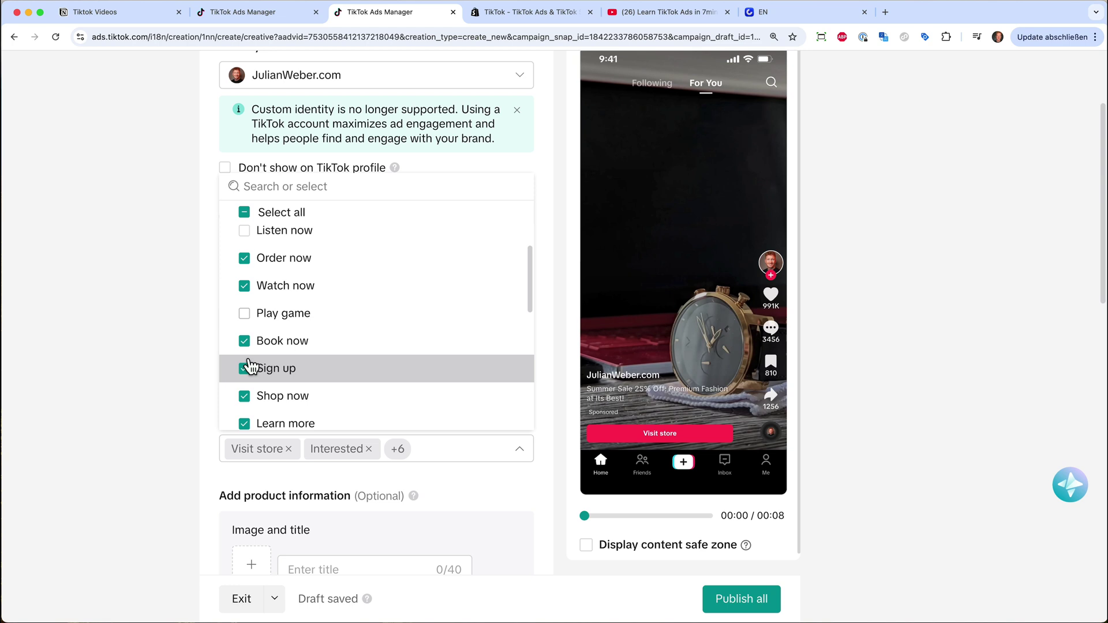
left_click(244, 342)
scroll(264, 380, "down", 2)
scroll(263, 324, "up", 3)
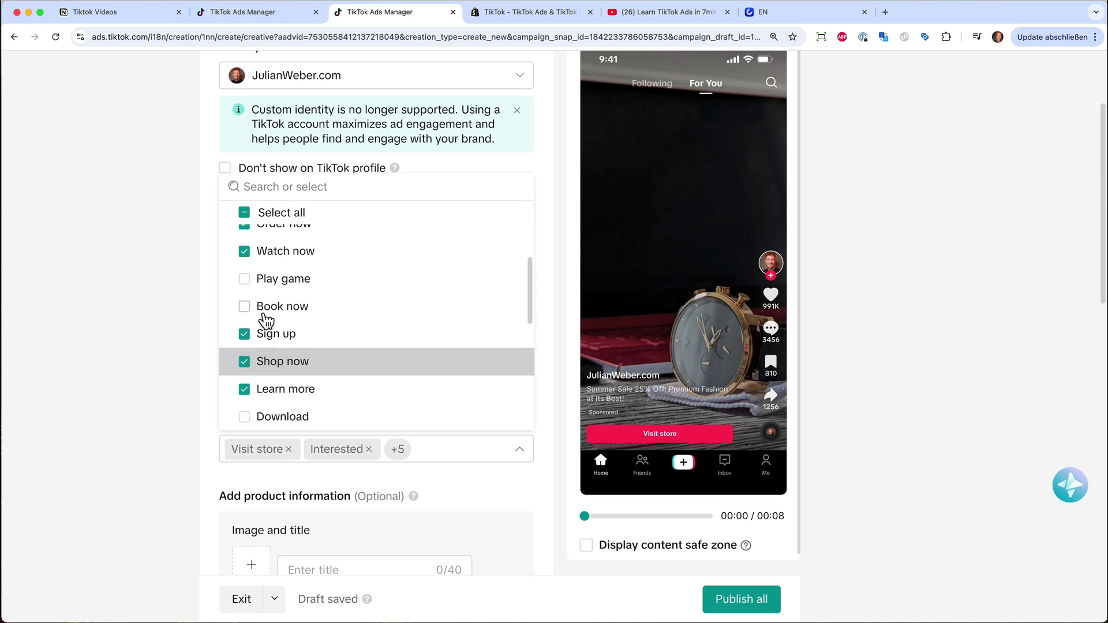
left_click(245, 306)
scroll(300, 312, "up", 2)
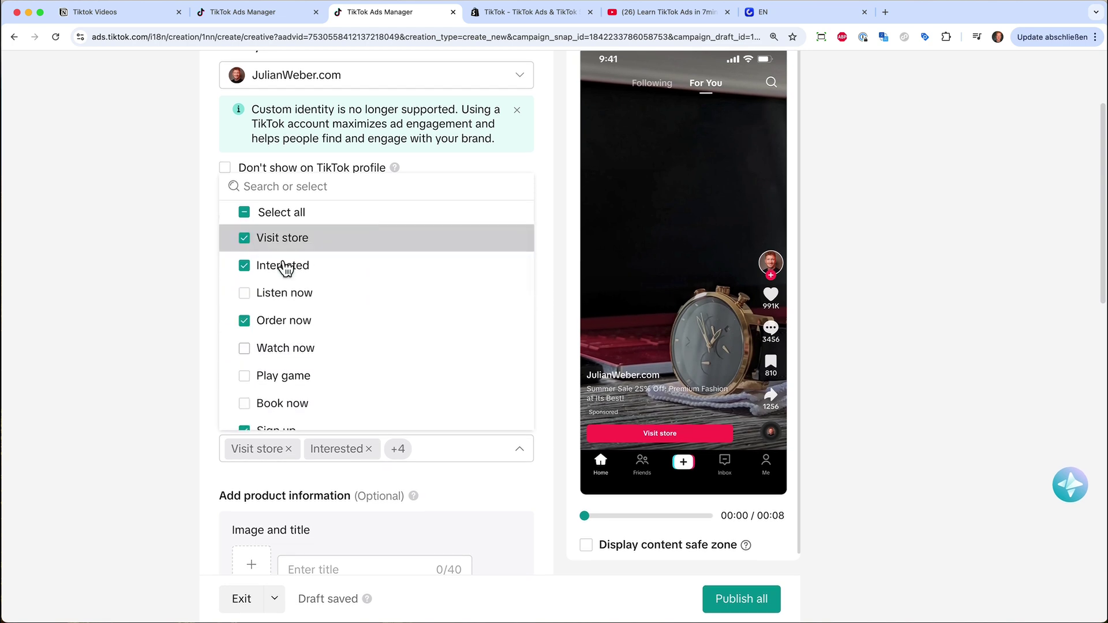
Step: Clear all calls to action and reselect Visit store, Interested, Shop now and Learn more
left_click(519, 450)
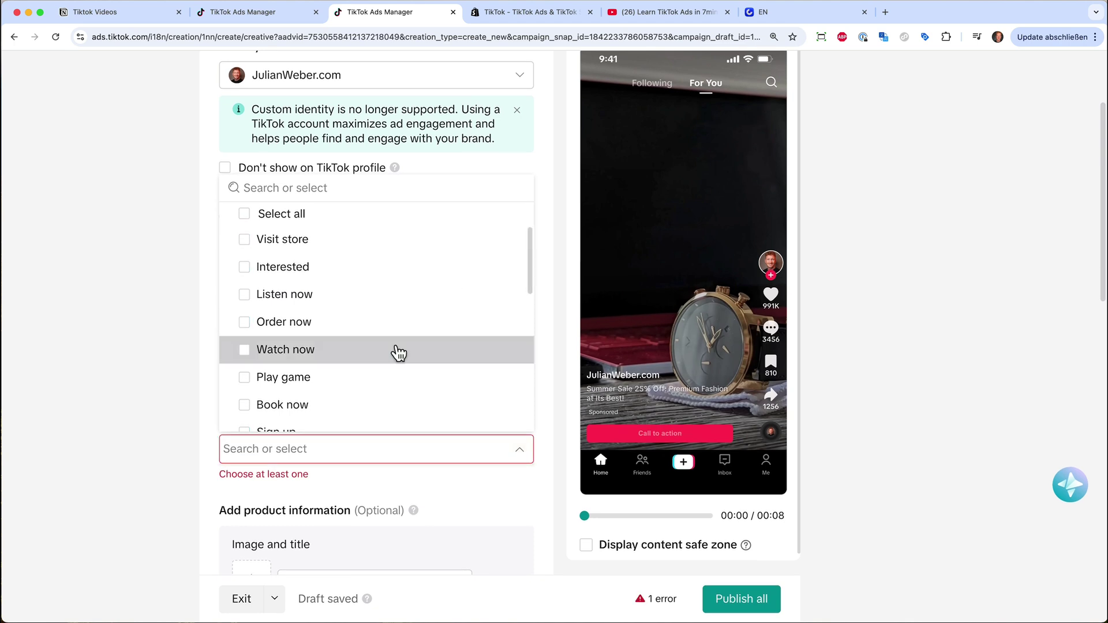
left_click(277, 237)
left_click(271, 265)
scroll(266, 329, "down", 2)
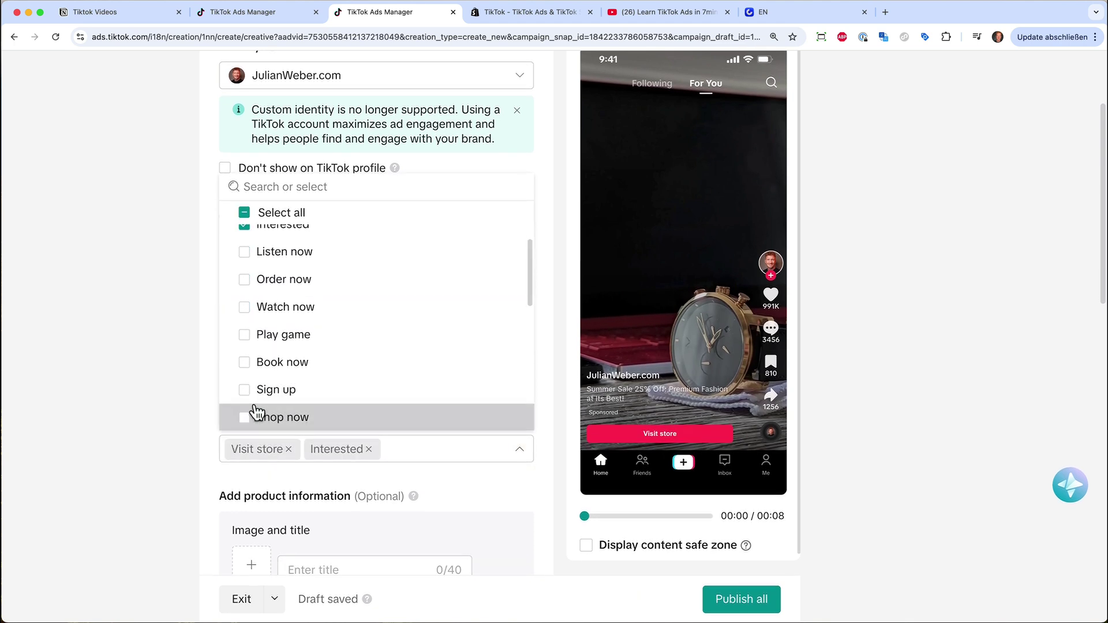
scroll(254, 410, "down", 1)
scroll(251, 404, "down", 2)
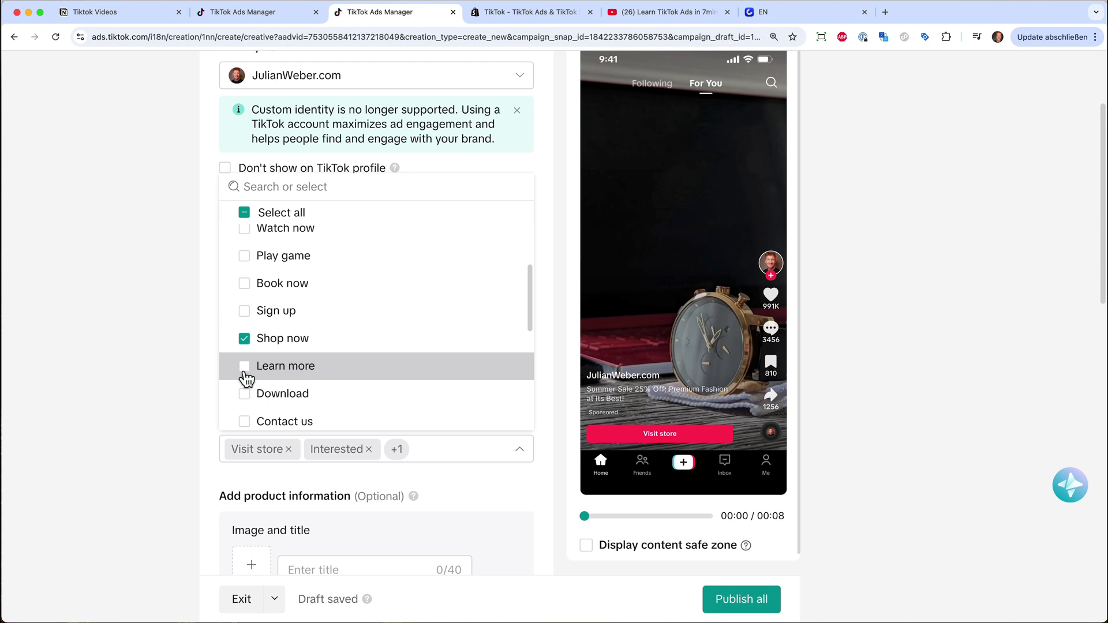
left_click(245, 366)
scroll(233, 231, "down", 5)
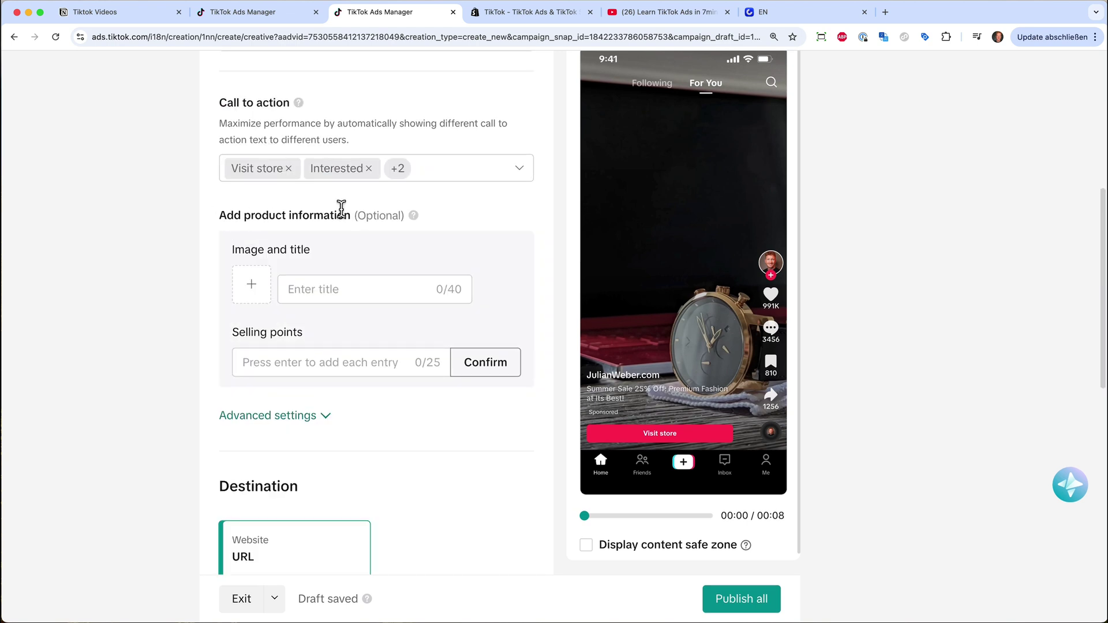
Step: Paste the advertiser's website homepage as the Destination URL and preview it in a new tab
mouse_move(415, 217)
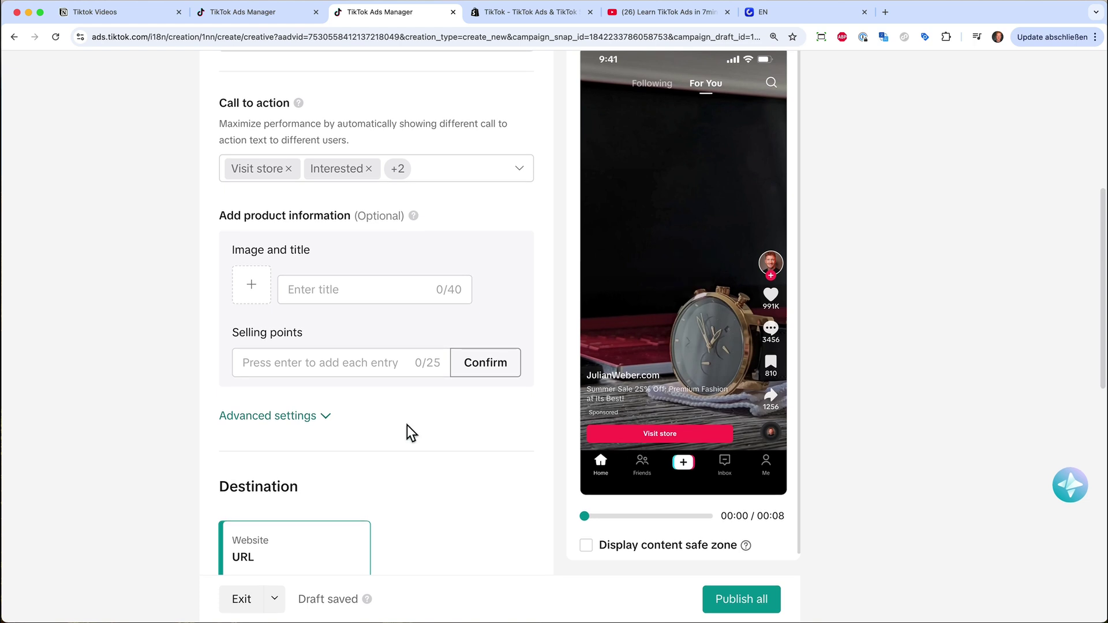
scroll(415, 347, "down", 1)
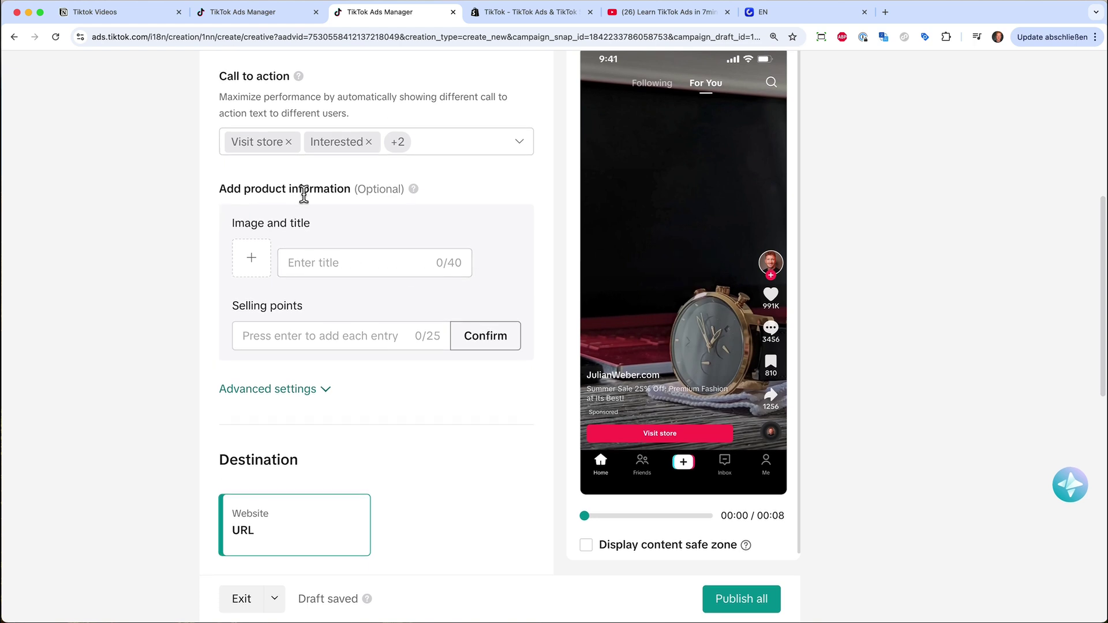
scroll(465, 368, "down", 5)
scroll(465, 361, "down", 2)
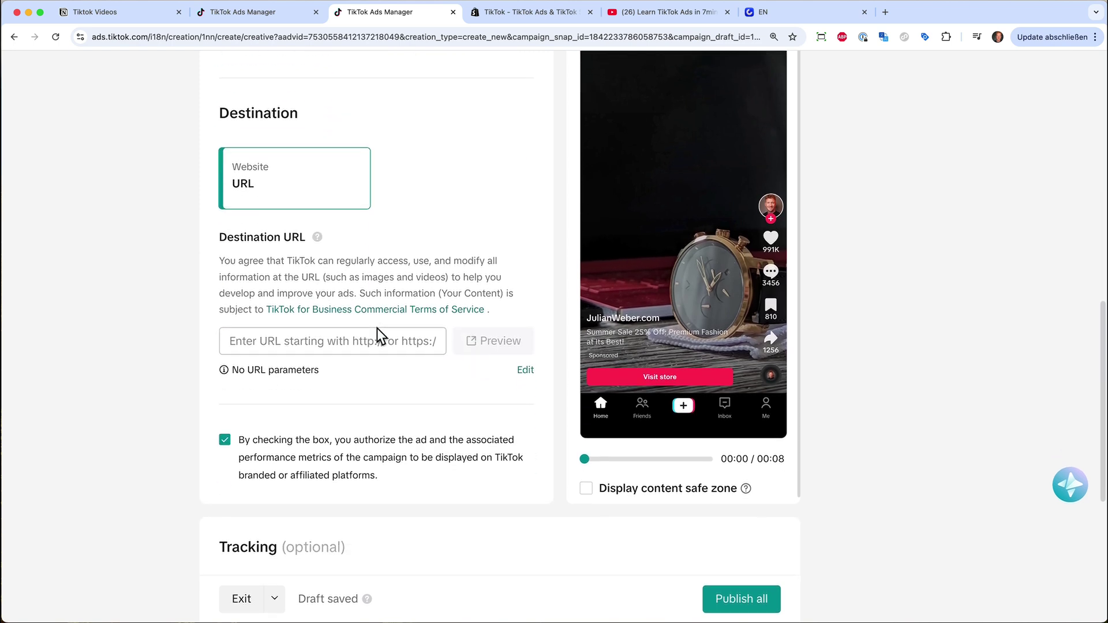
left_click(282, 349)
type("https://www.julianweber.com/")
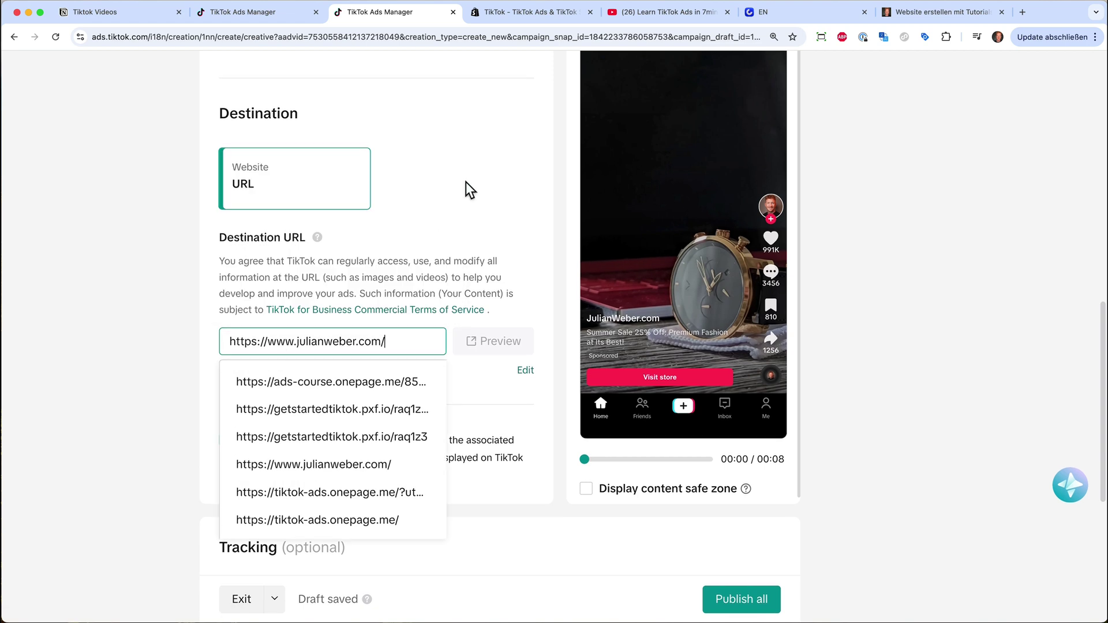
left_click(465, 181)
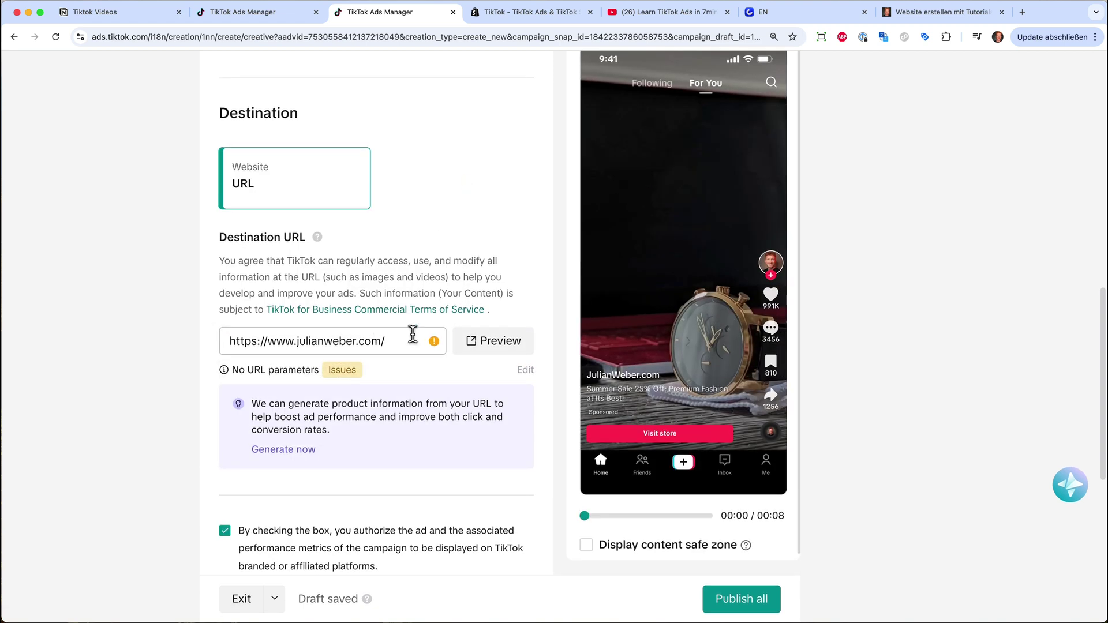
left_click(478, 345)
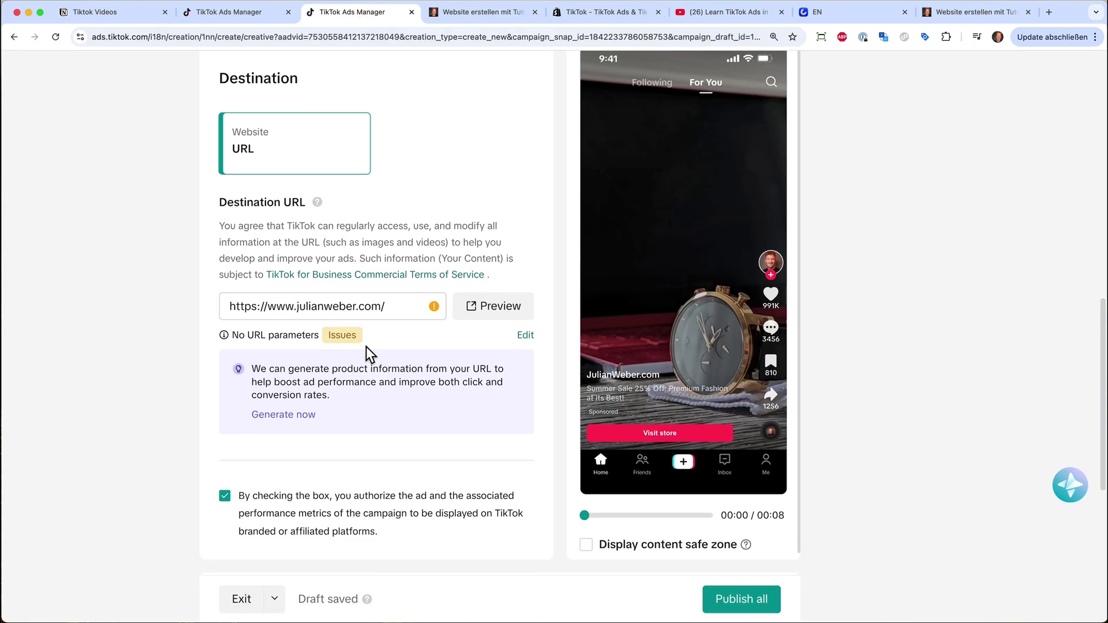
mouse_move(434, 304)
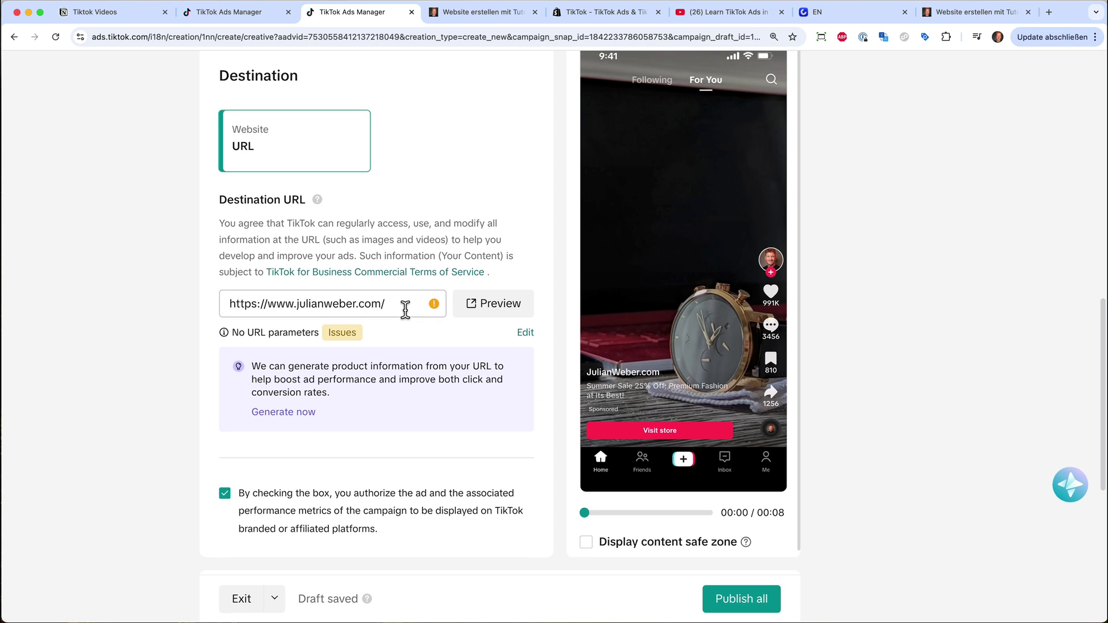
Step: Zoom the browser out and Publish all to send the ad for review
scroll(405, 310, "down", 5)
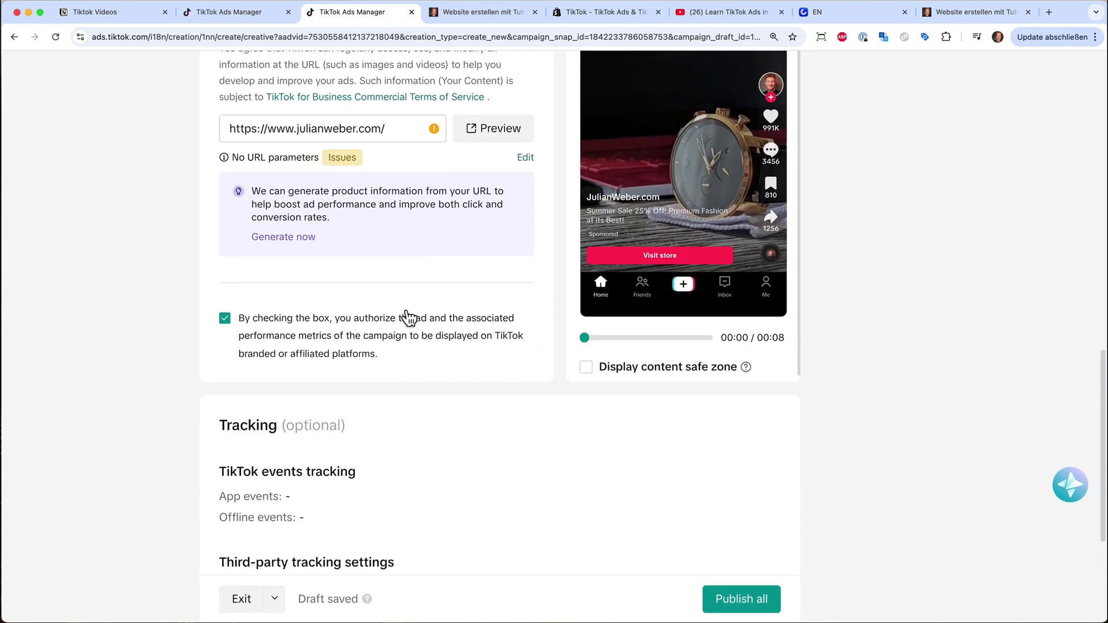
scroll(405, 311, "down", 2)
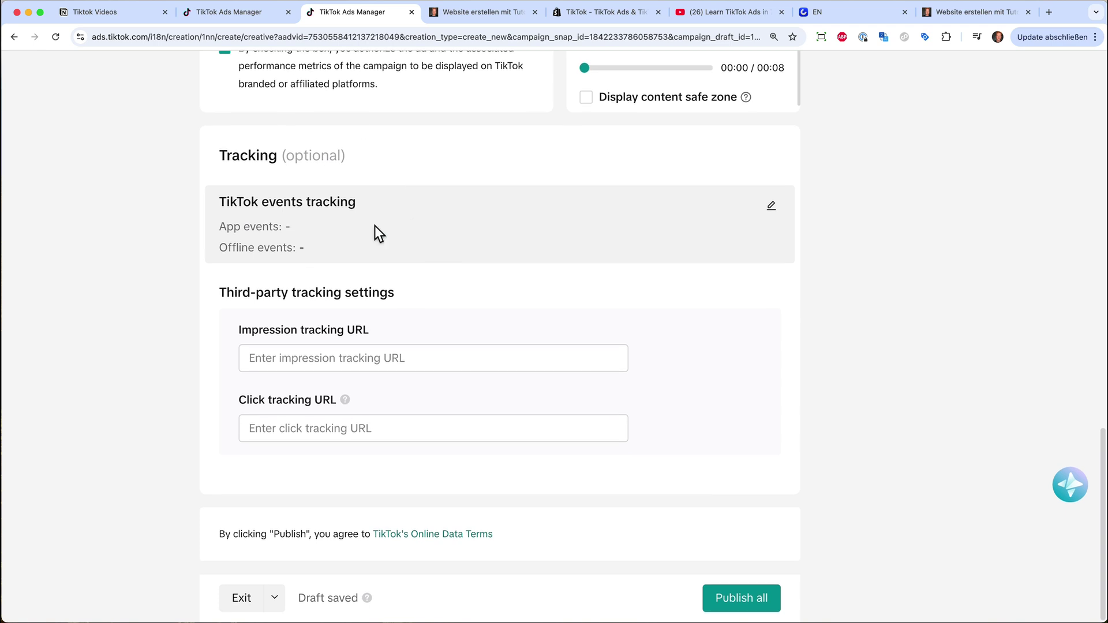
key("super+minus")
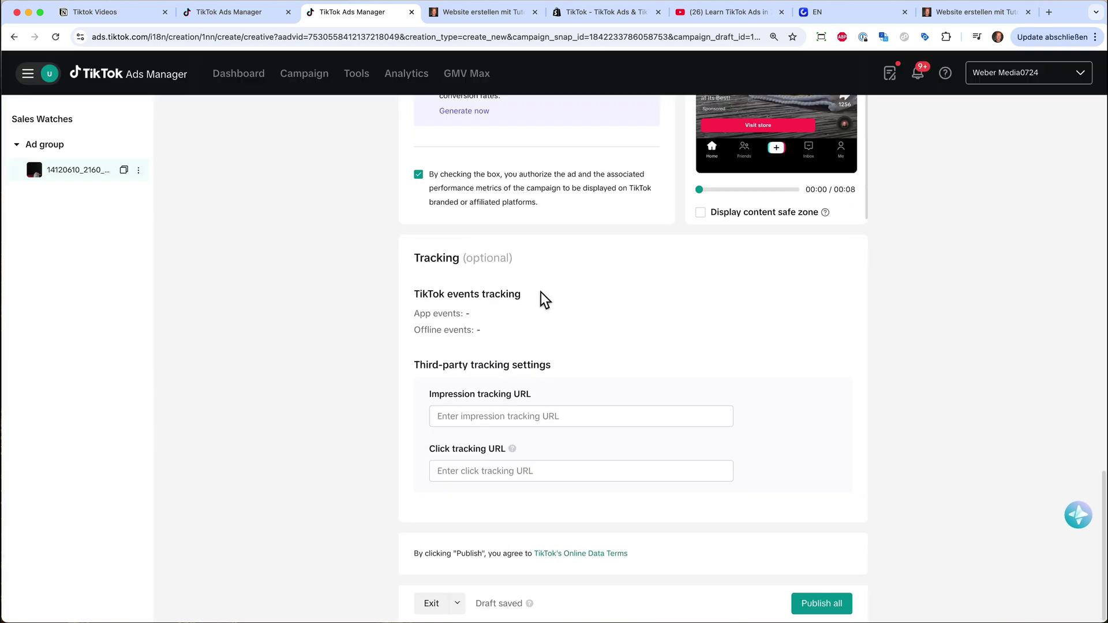
left_click(812, 606)
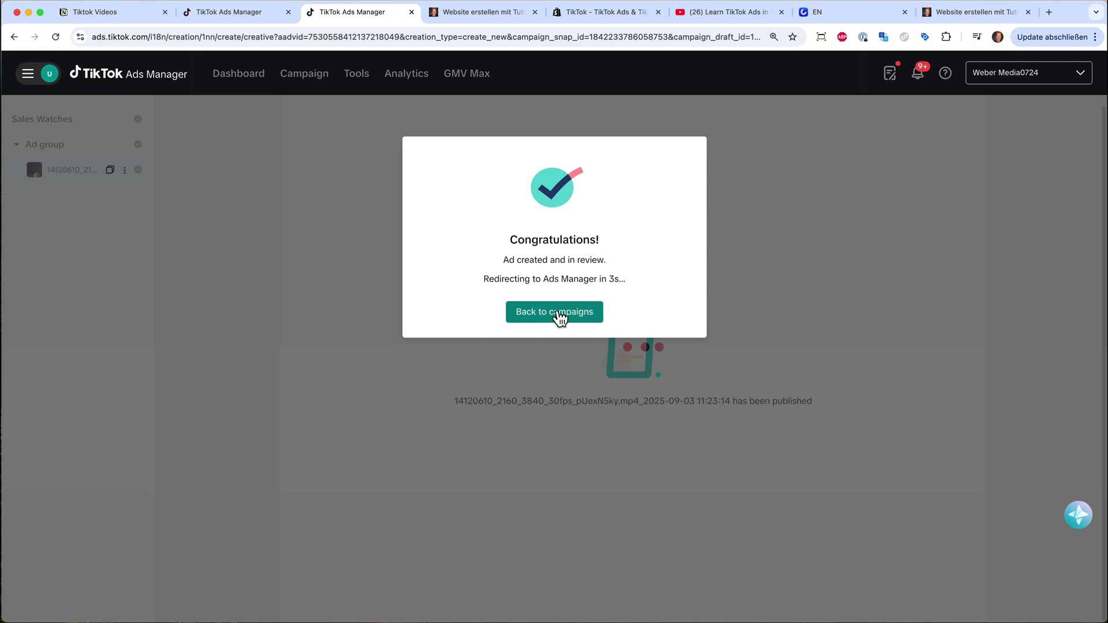
Step: Return to the ads list, check the new ad's Pending status, then view the campaign list
left_click(557, 313)
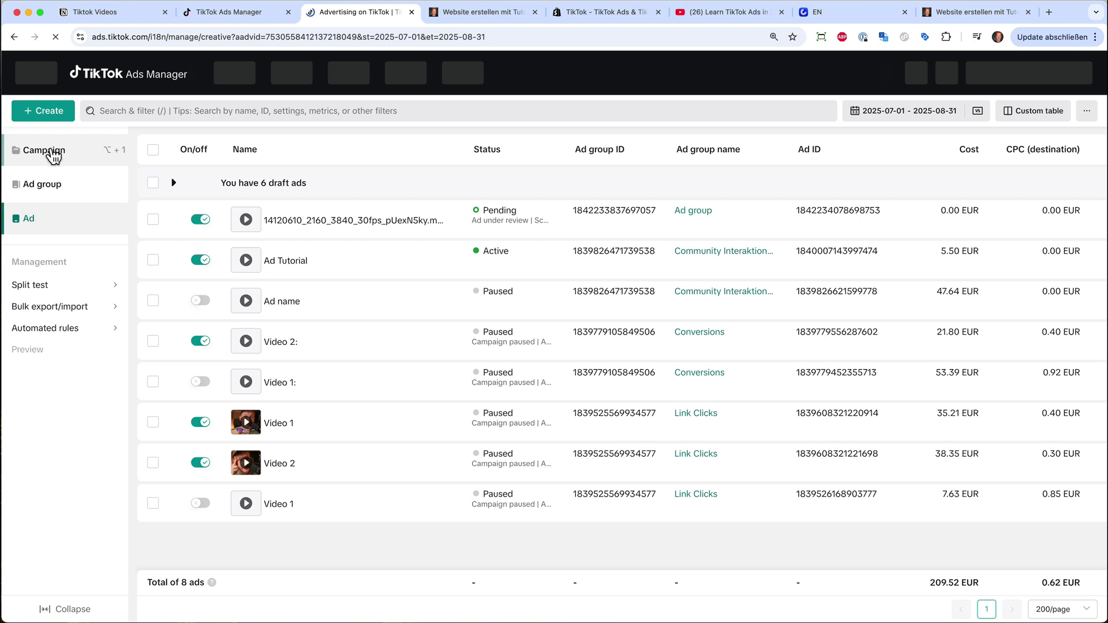
mouse_move(485, 229)
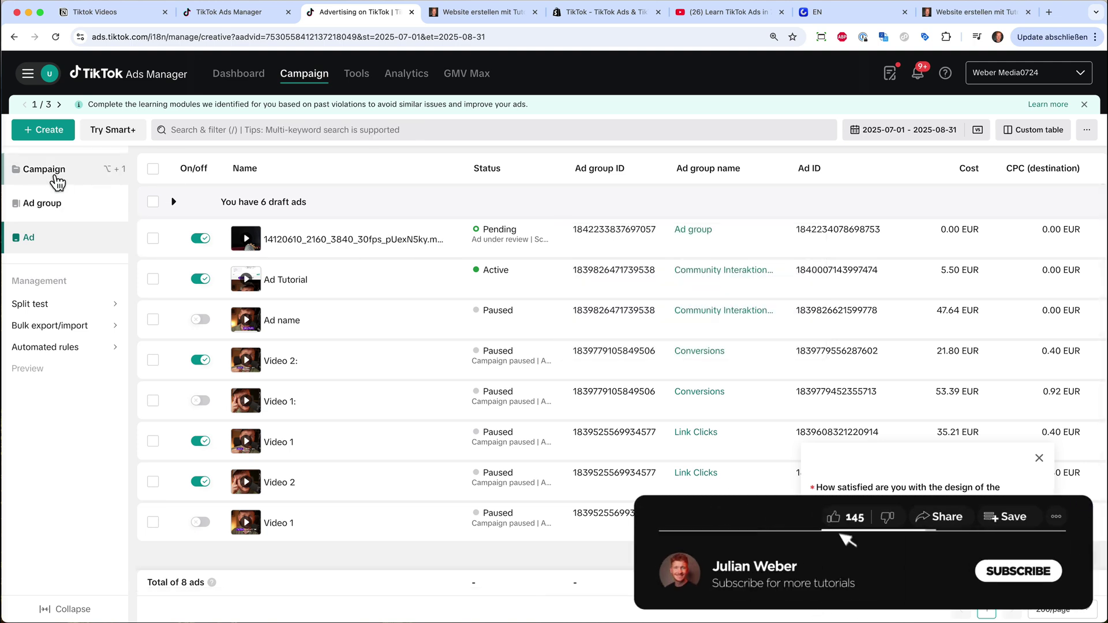
left_click(55, 178)
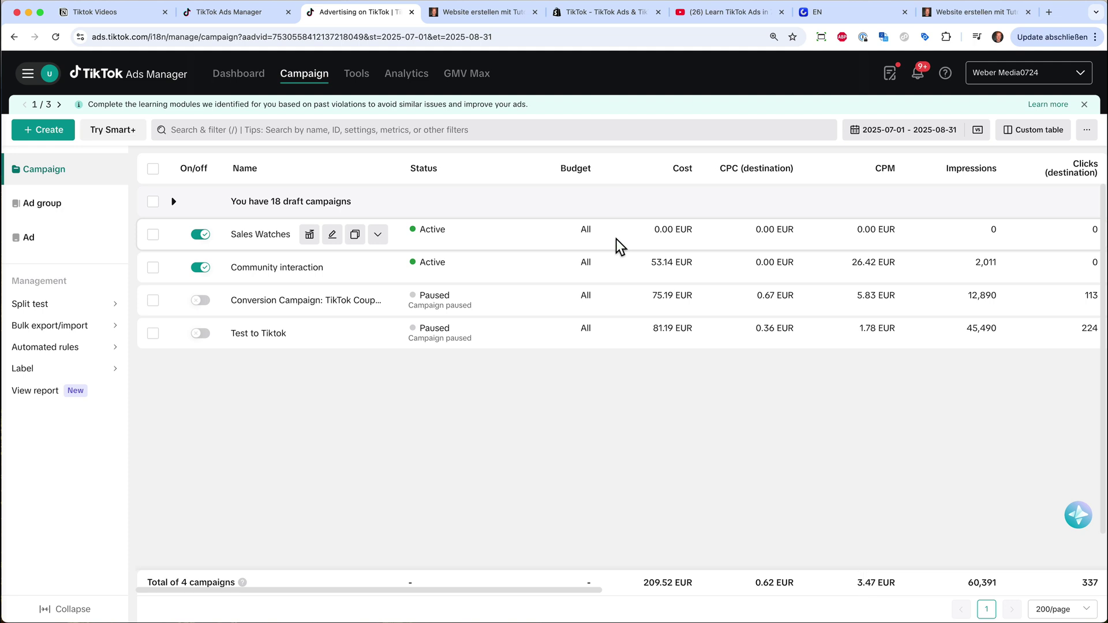
Step: Switch to the YouTube tutorial tab, then to the ads-course.onepage.me signup tab
left_click(708, 11)
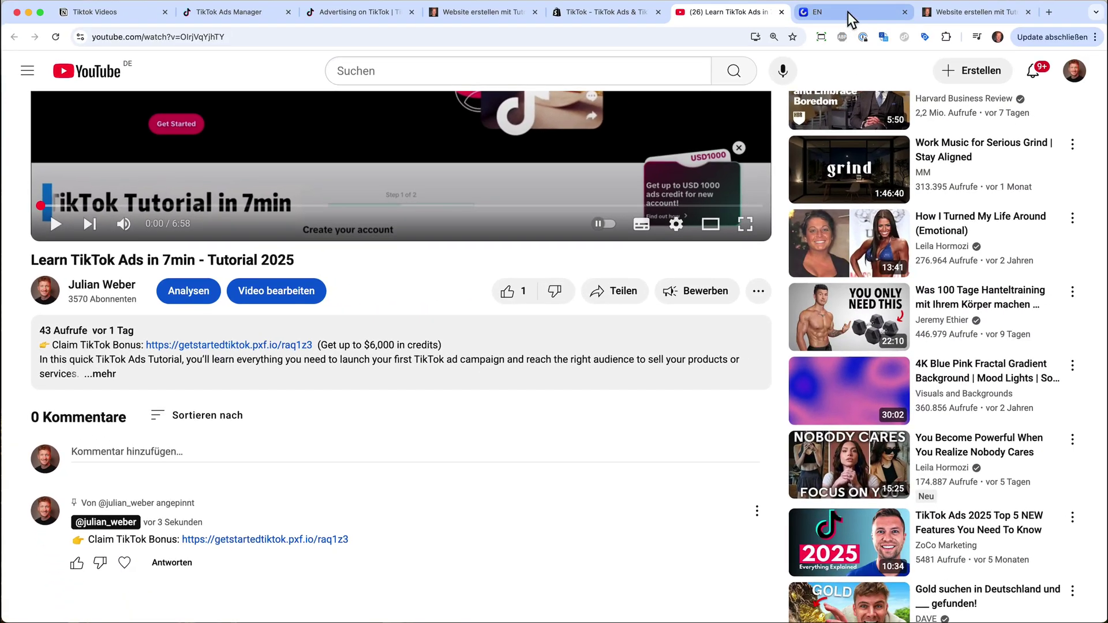
left_click(847, 12)
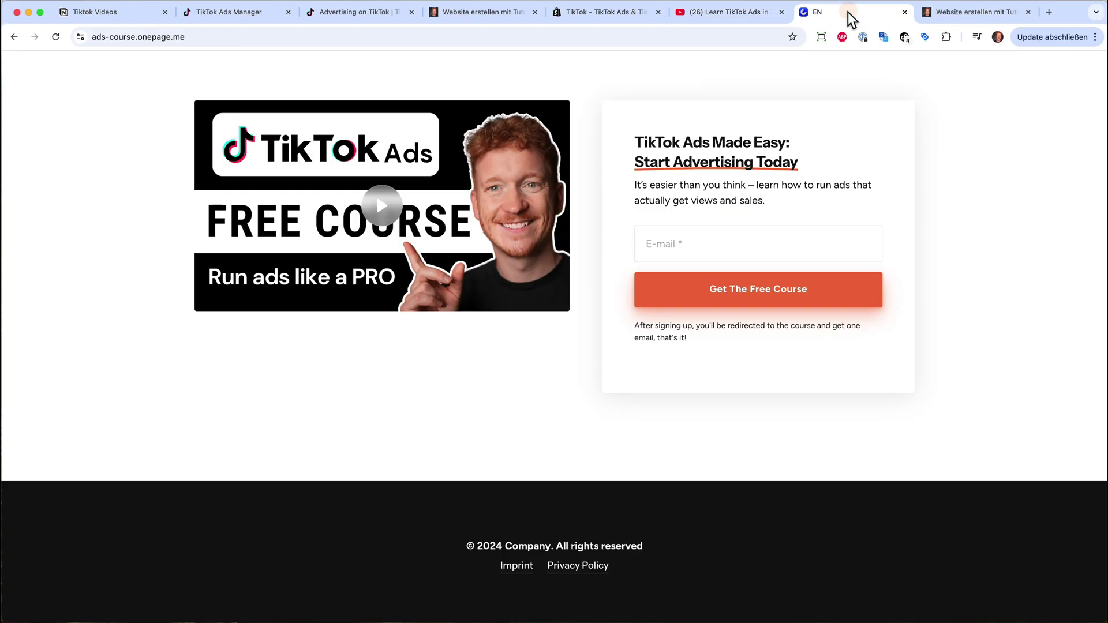